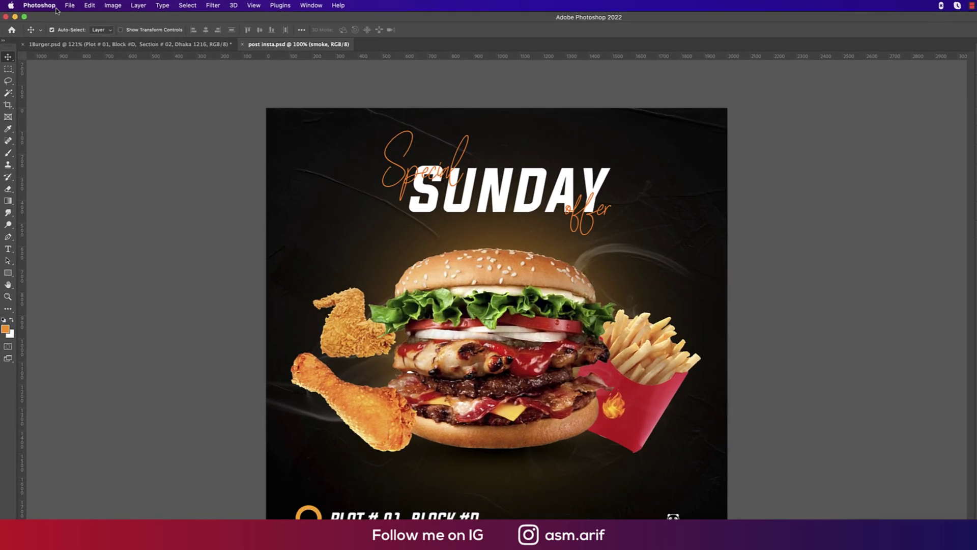
- Create a new 2000 × 2000 px document named 'post'
left_click(57, 4)
left_click(71, 12)
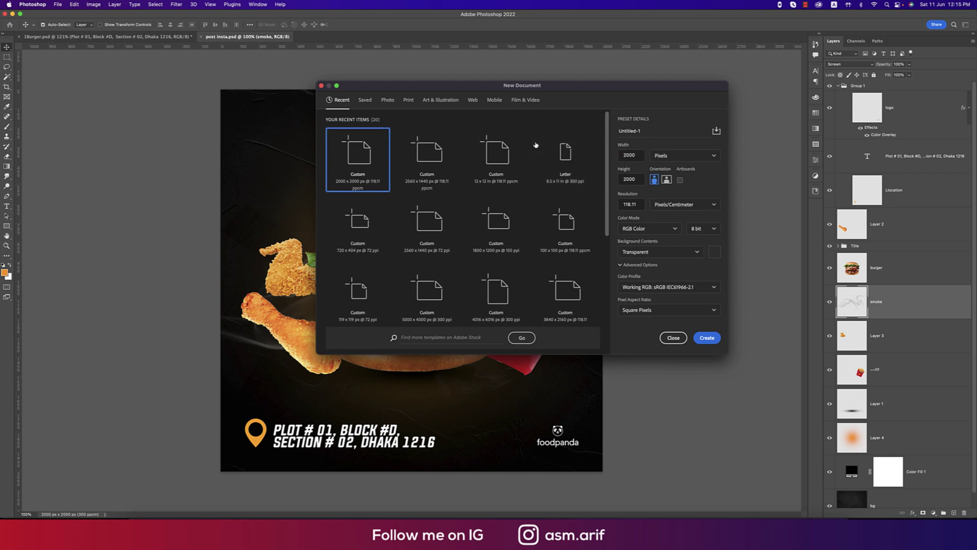
left_click(630, 180)
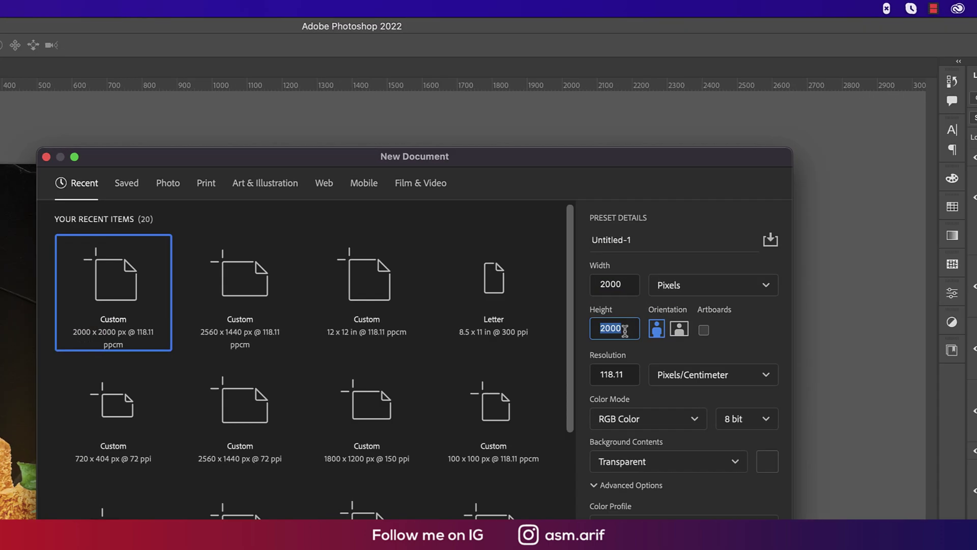
left_click(640, 131)
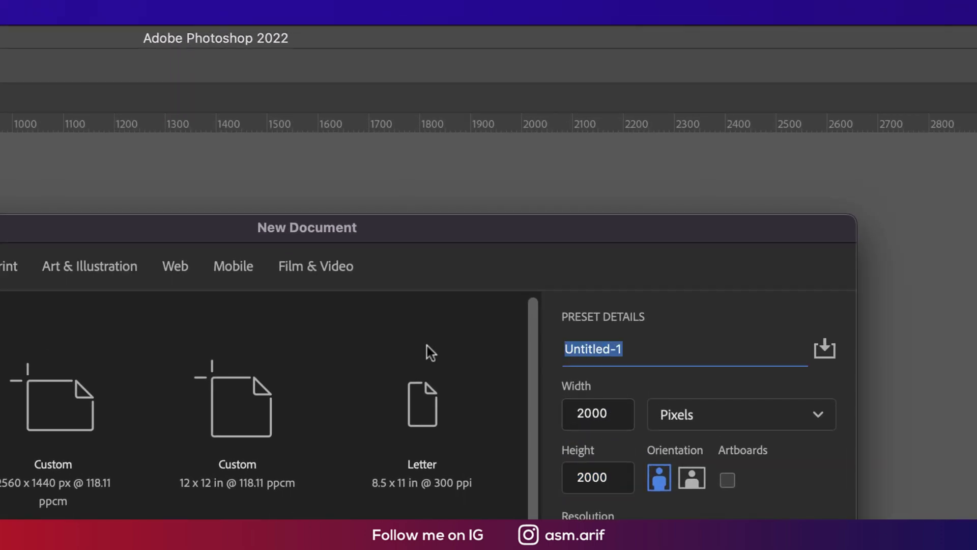
type("post")
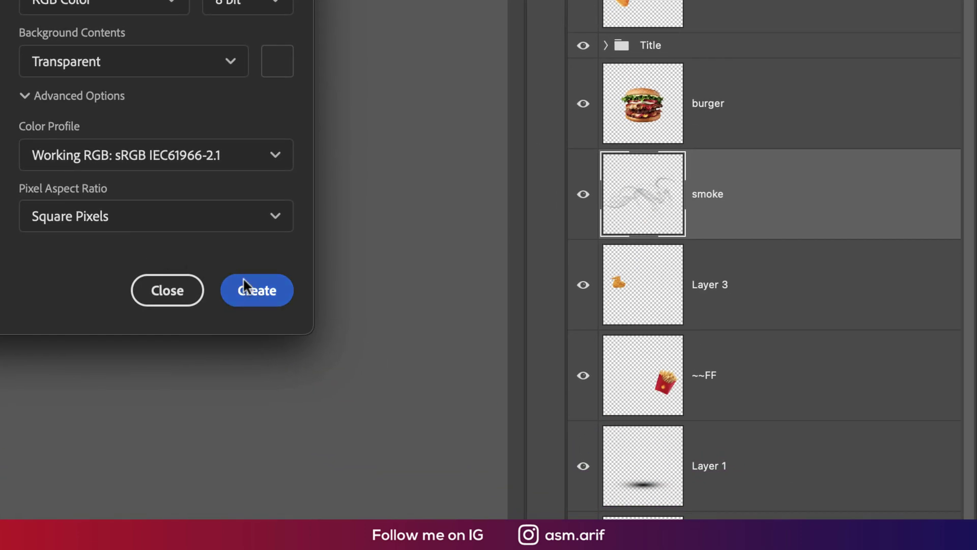
left_click(252, 288)
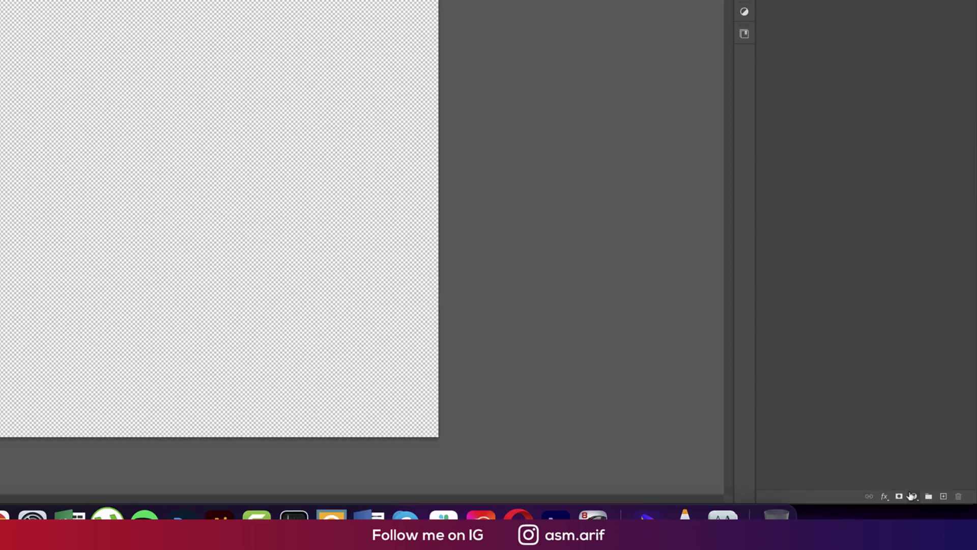
- Fill the document with a near-black Solid Color fill layer
left_click(913, 495)
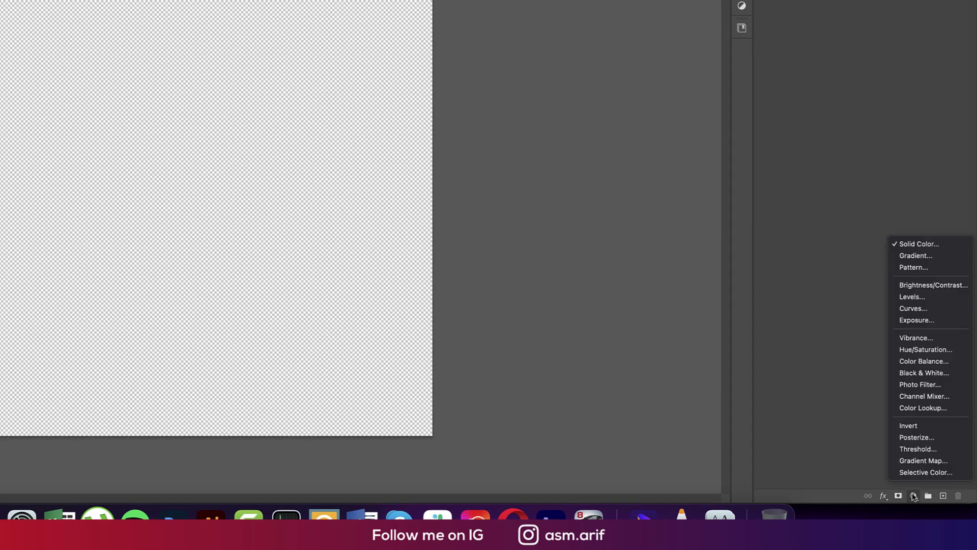
left_click(920, 243)
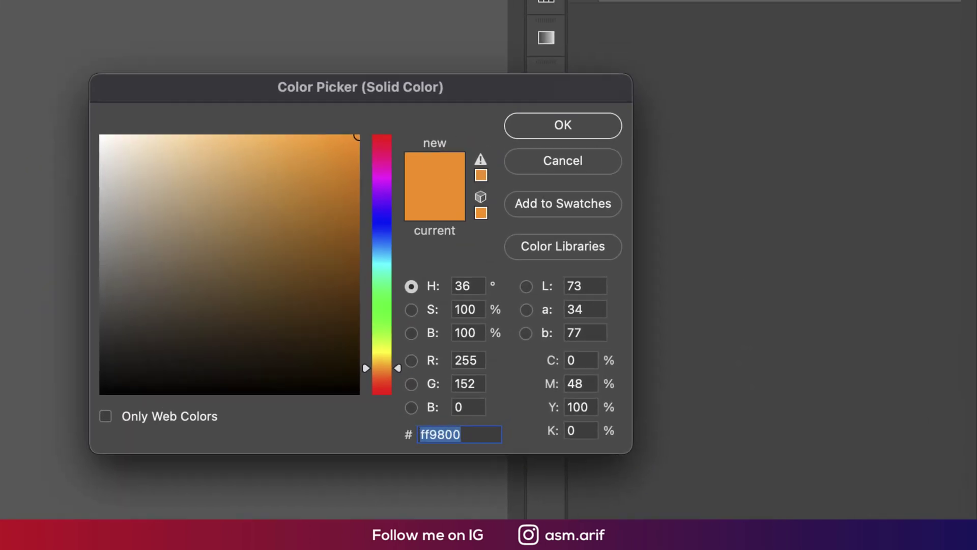
mouse_move(130, 375)
left_mouse_down()
mouse_move(95, 391)
mouse_move(96, 362)
mouse_move(80, 377)
left_mouse_up()
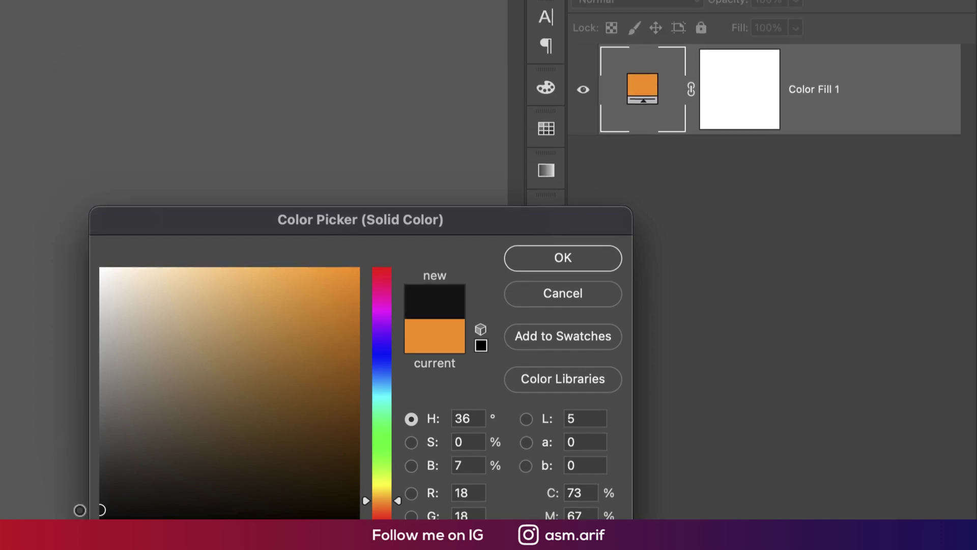
left_click(563, 240)
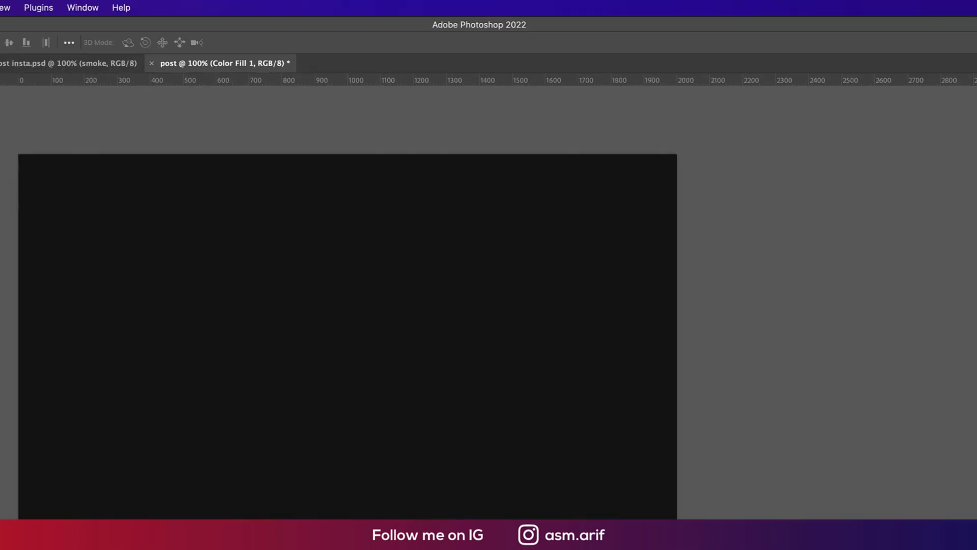
left_click(84, 6)
left_click(673, 306)
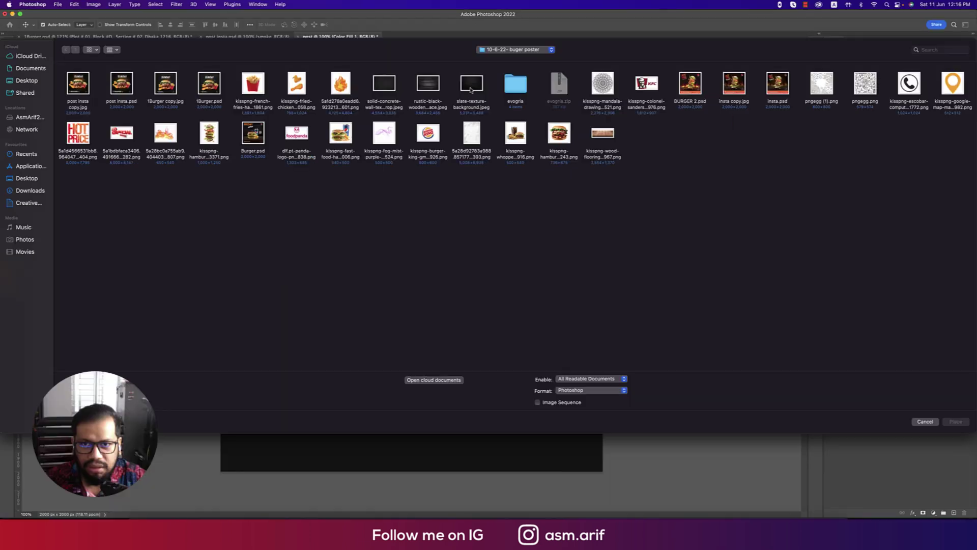
- Place the slate texture image and enlarge it to cover the canvas
double_click(471, 86)
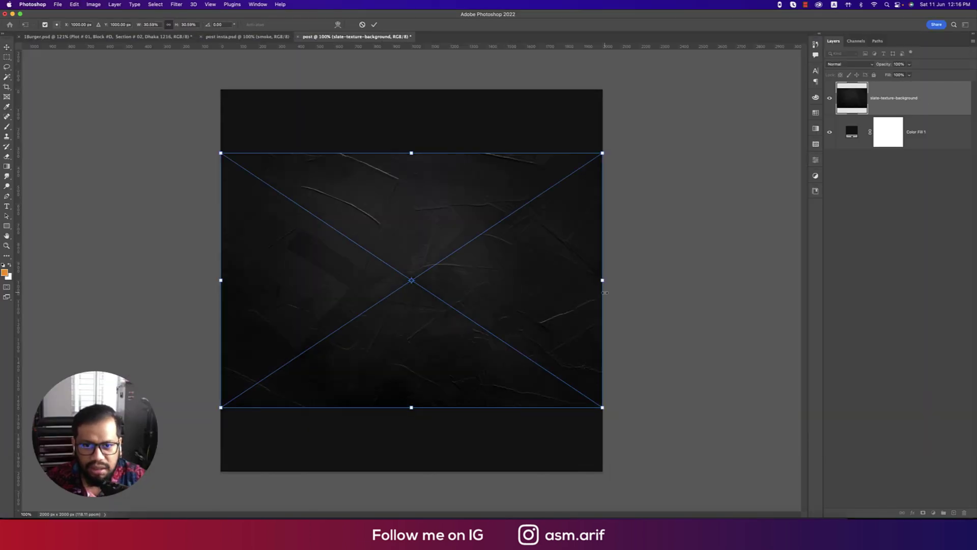
left_click_drag(603, 281, 700, 280)
left_click(374, 24)
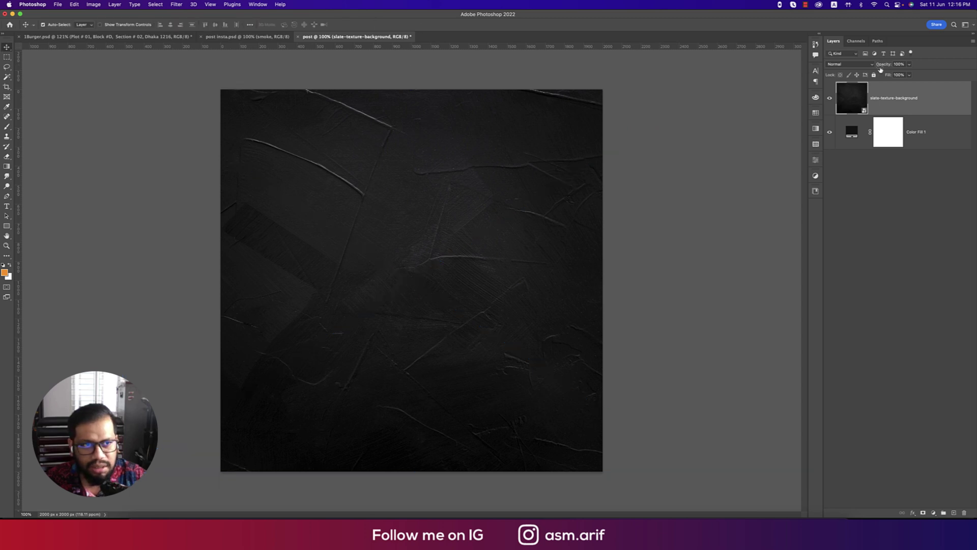
- Set the texture layer to 56% opacity and rename it 'bd'
left_click_drag(878, 68, 873, 71)
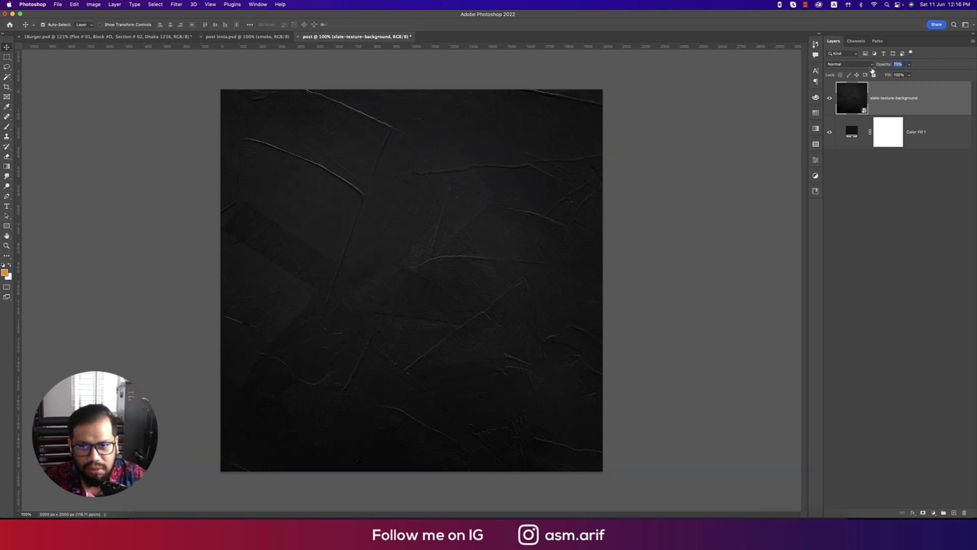
left_click(880, 86)
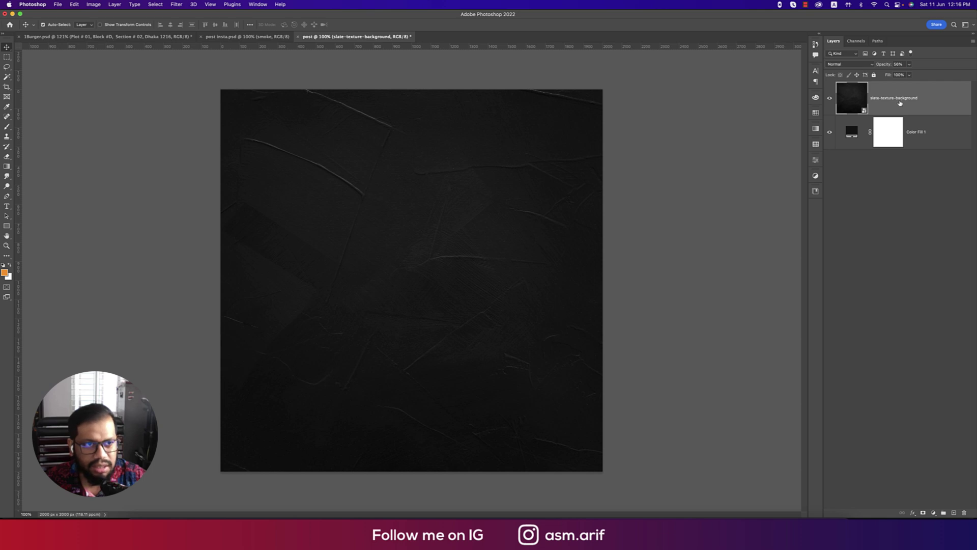
type("bd")
key("Return")
right_click(899, 100)
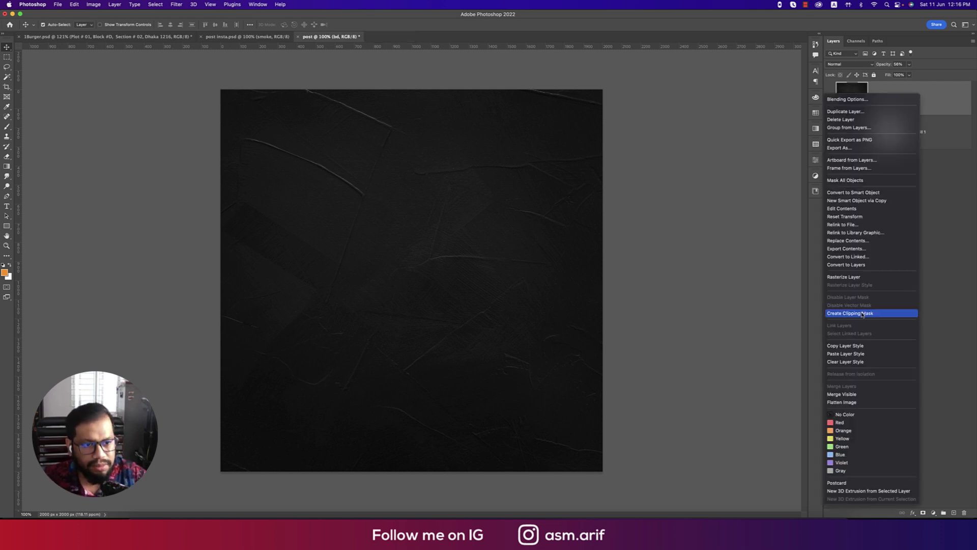
left_click(844, 277)
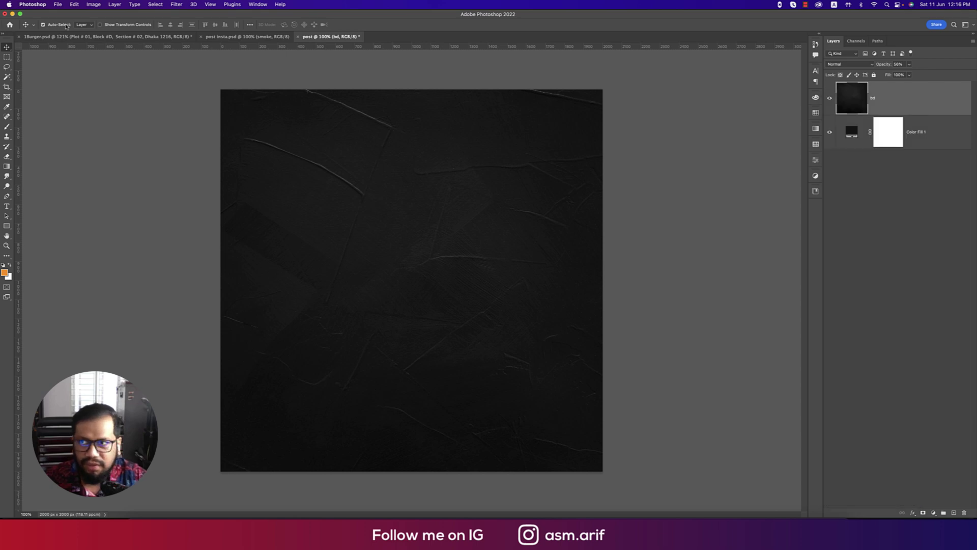
left_click(63, 7)
- Place the burger image, shrink it and centre it on the poster
left_click(90, 144)
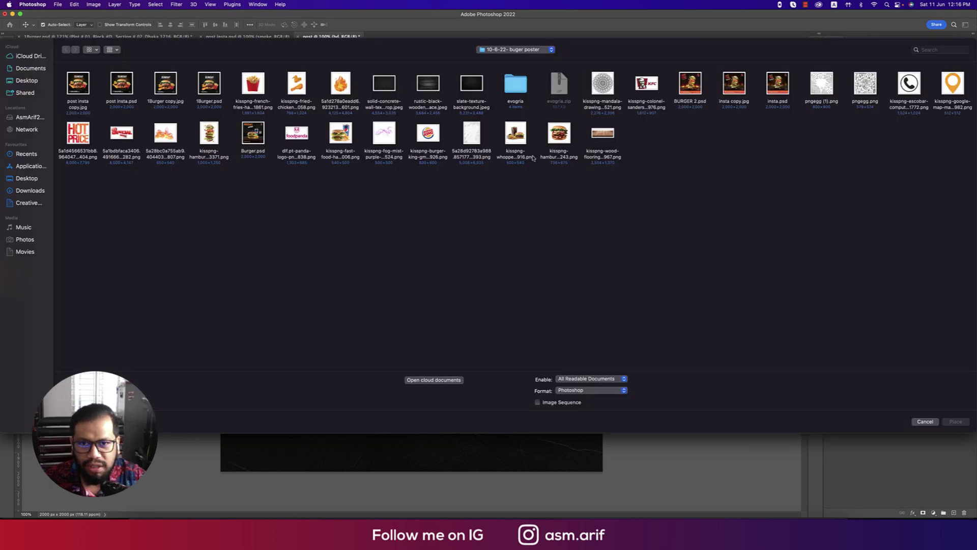
double_click(559, 135)
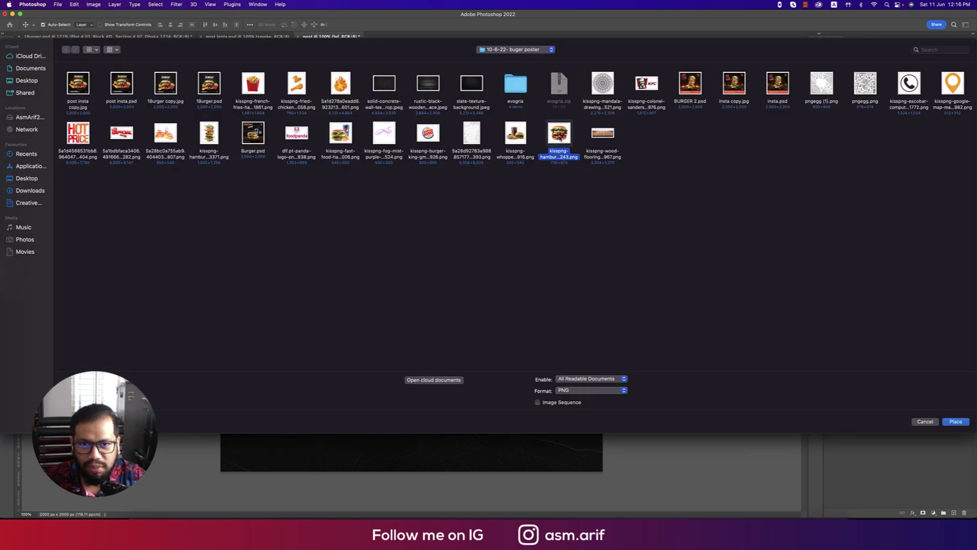
left_click_drag(415, 106, 412, 212)
left_click_drag(447, 336, 448, 290)
key("Return")
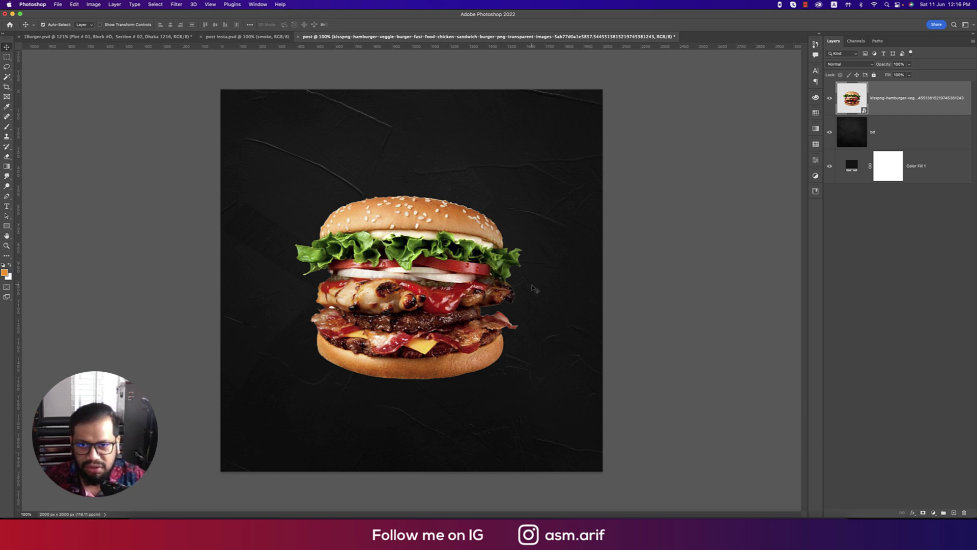
key("super+t")
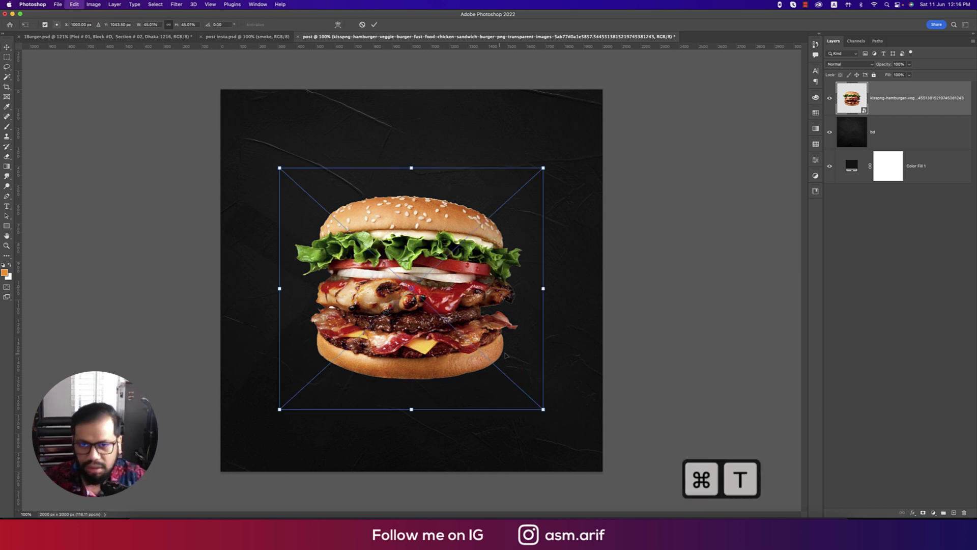
key("Return")
left_click_drag(420, 261, 424, 269)
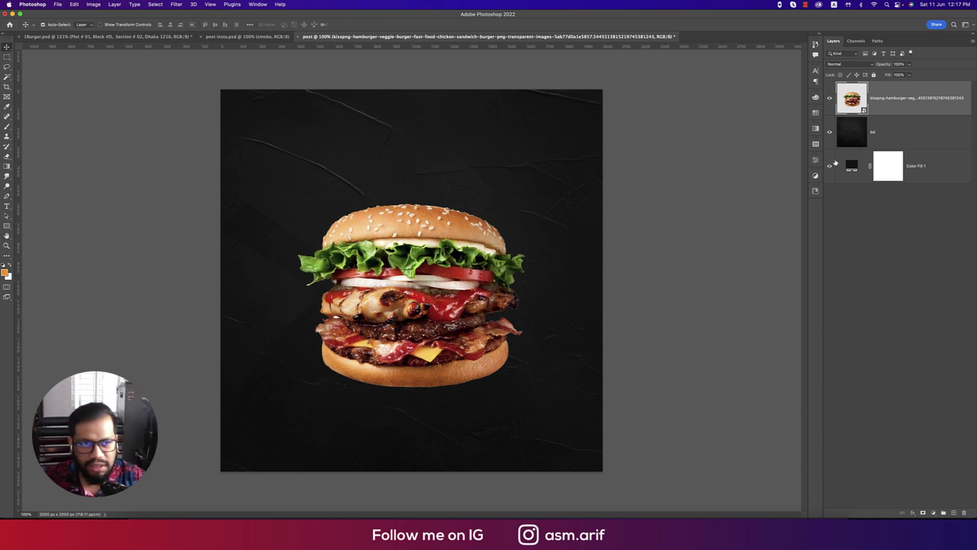
- Rasterize the burger layer and rename it 'burger'
right_click(900, 100)
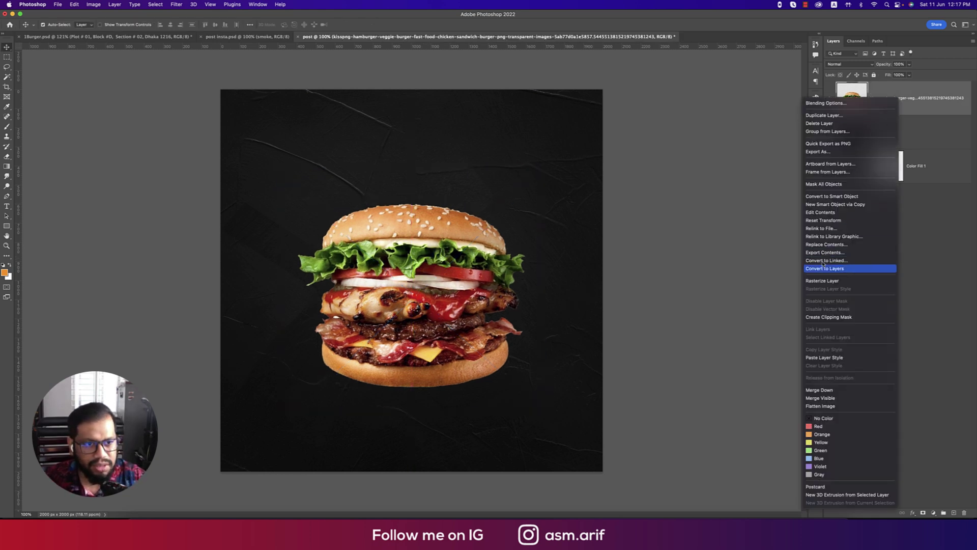
left_click(819, 281)
double_click(890, 99)
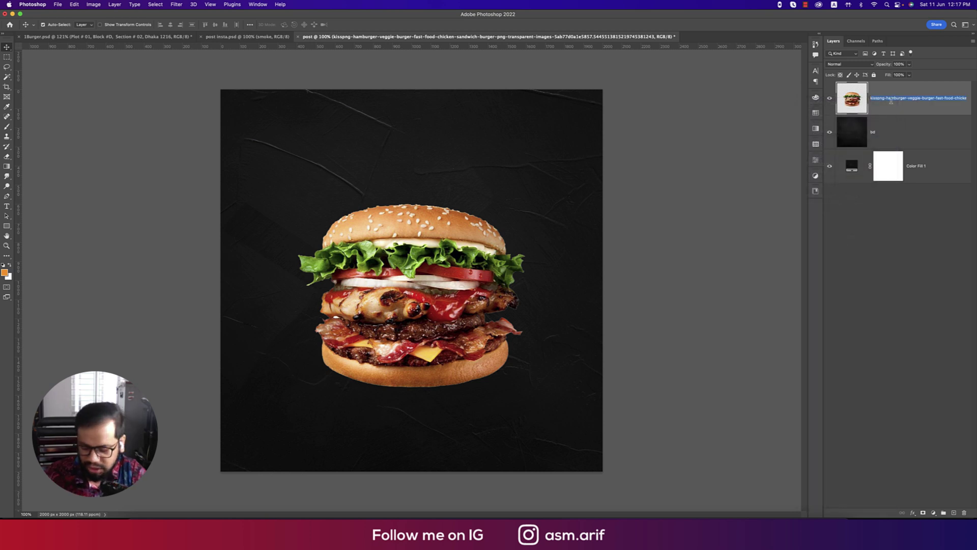
type("burger")
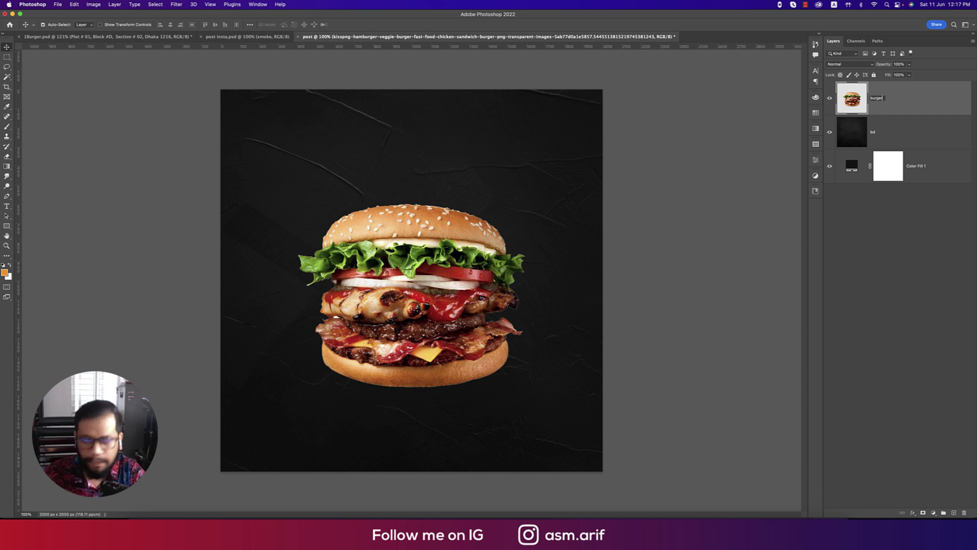
key("Return")
left_click(901, 131)
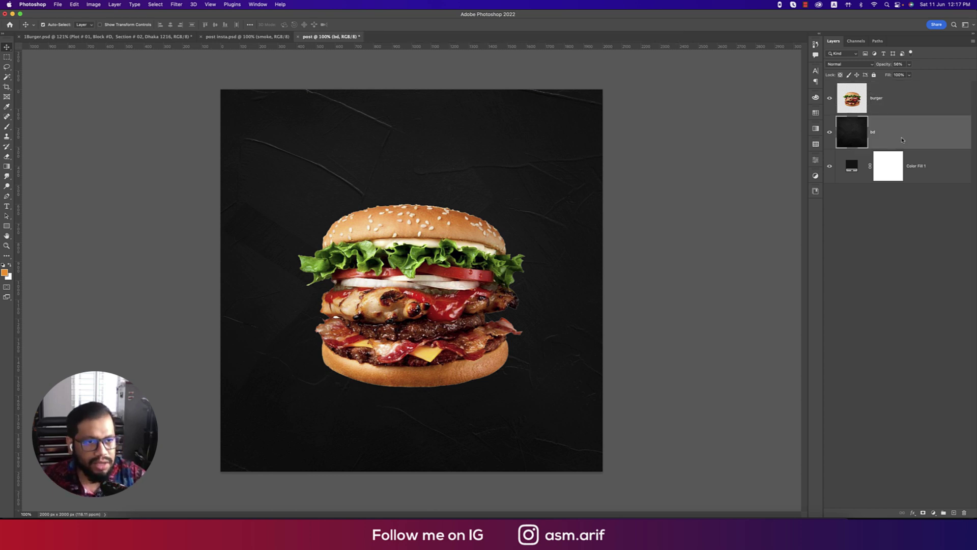
- Add a new layer named 'shadow' above the texture, renaming the texture layer 'bg'
left_click(954, 512)
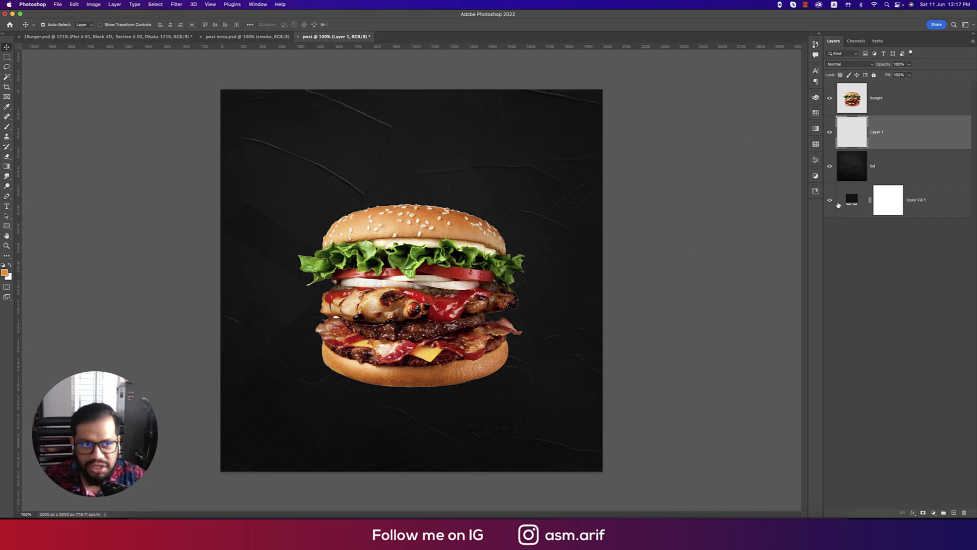
double_click(871, 166)
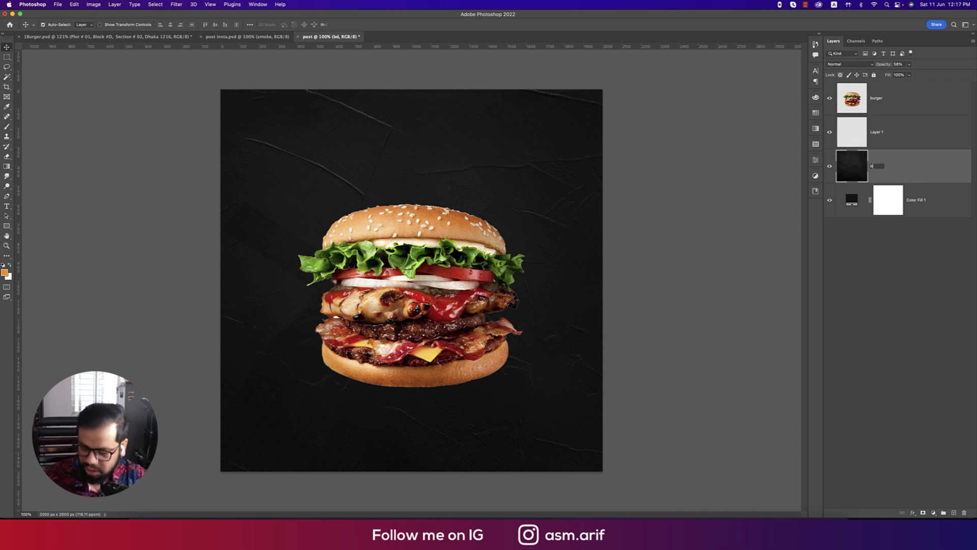
key("Return")
left_click(873, 133)
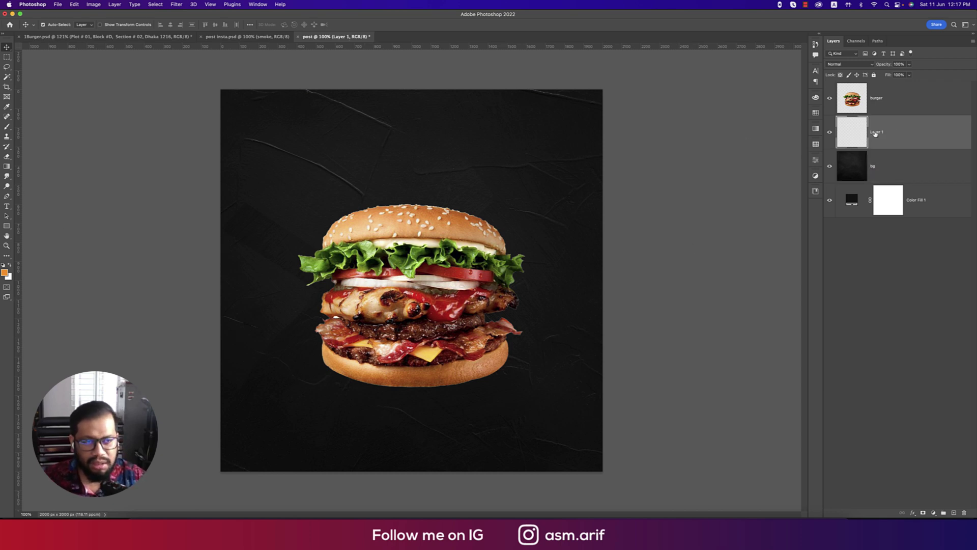
type("s")
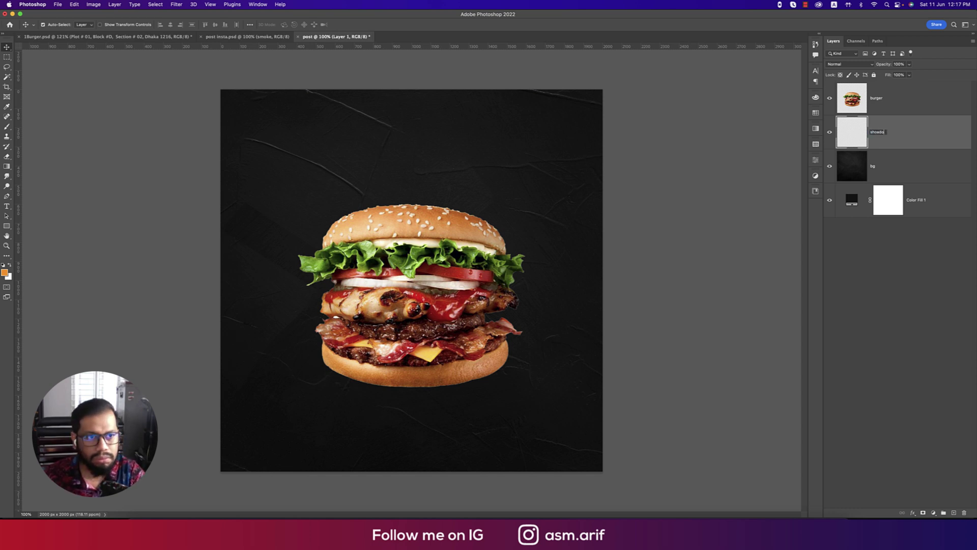
type("hadow")
key("Return")
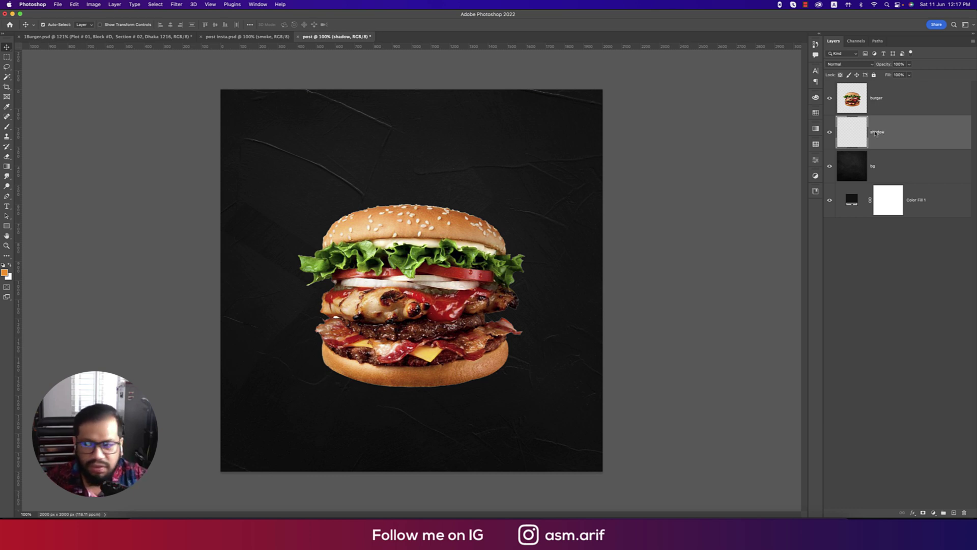
- Paint a soft black brush dab on the shadow layer and stretch it under the burger
key("d")
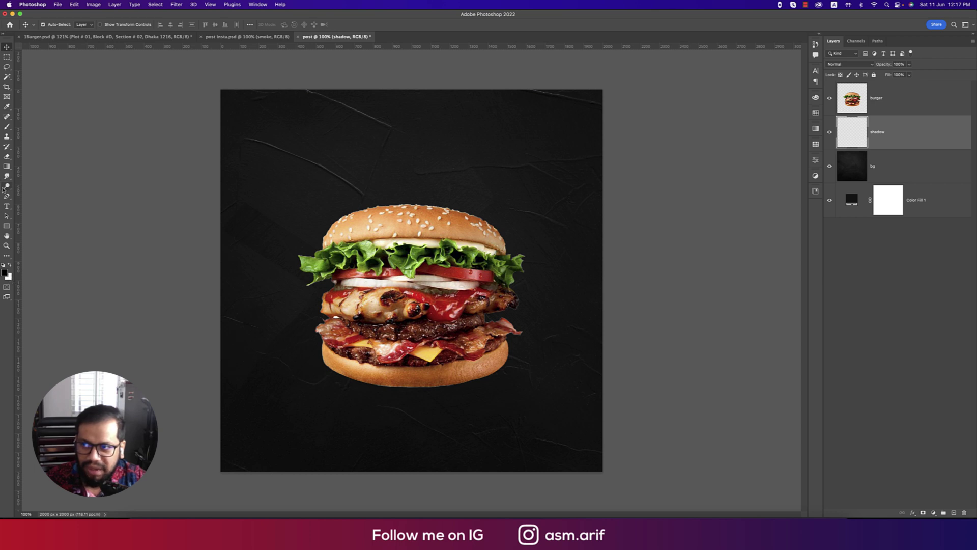
left_click(6, 126)
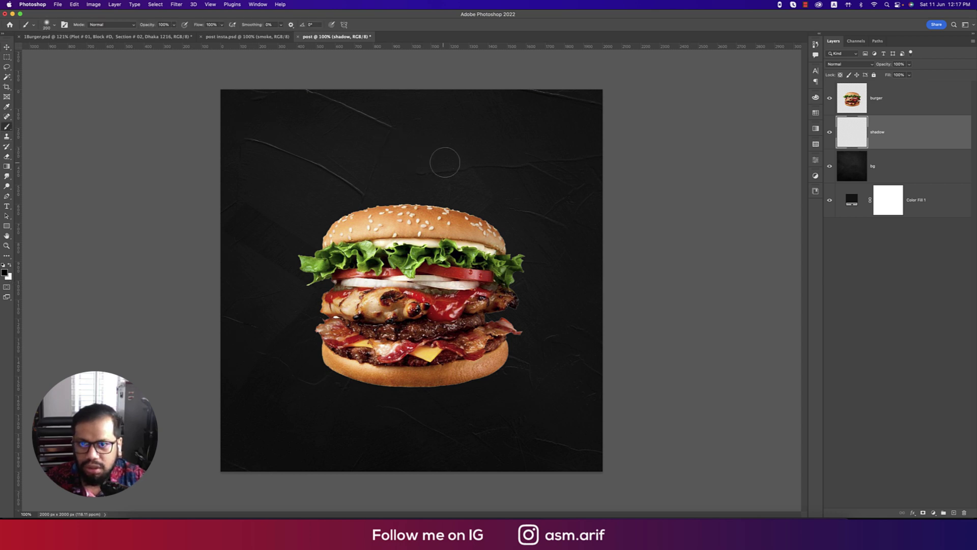
left_click(448, 160)
key("super+t")
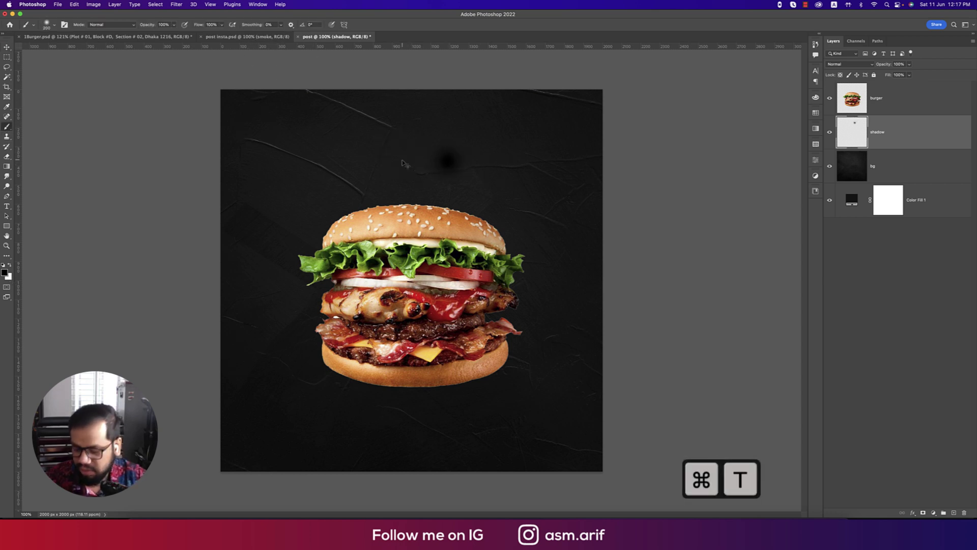
mouse_move(480, 161)
left_mouse_down()
mouse_move(594, 164)
mouse_move(460, 402)
mouse_move(437, 396)
left_mouse_up()
key("Return")
key("b")
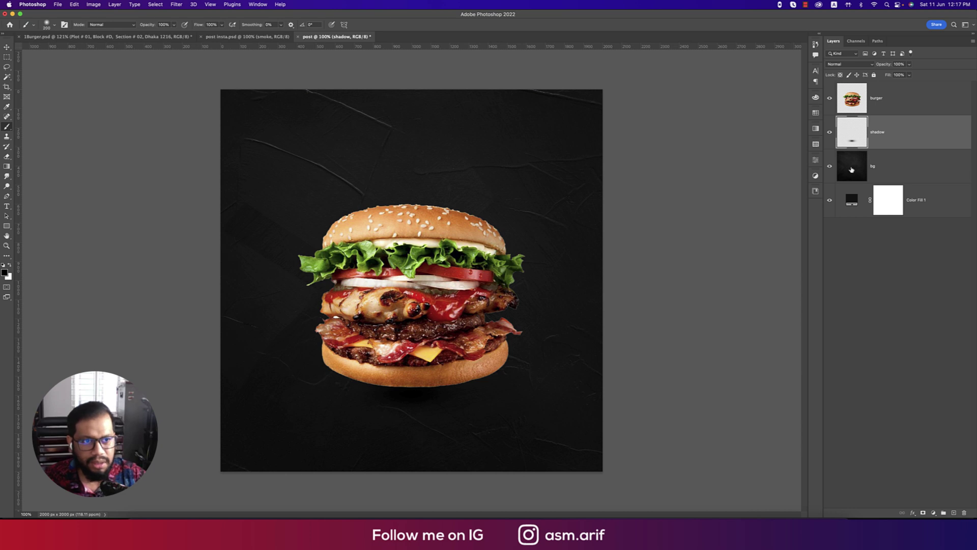
- Select the bg layer and sample the burger bun's orange as foreground colour
left_click(902, 166)
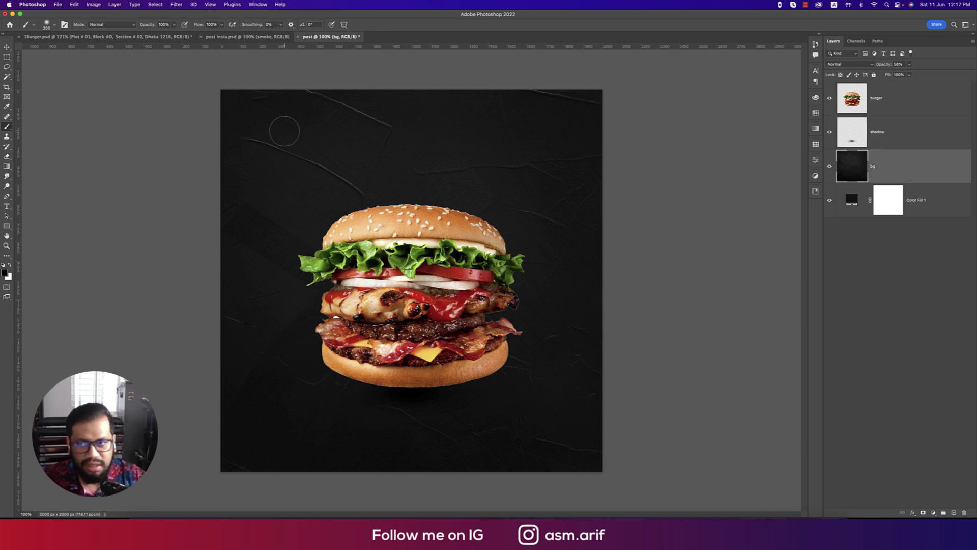
left_click(6, 47)
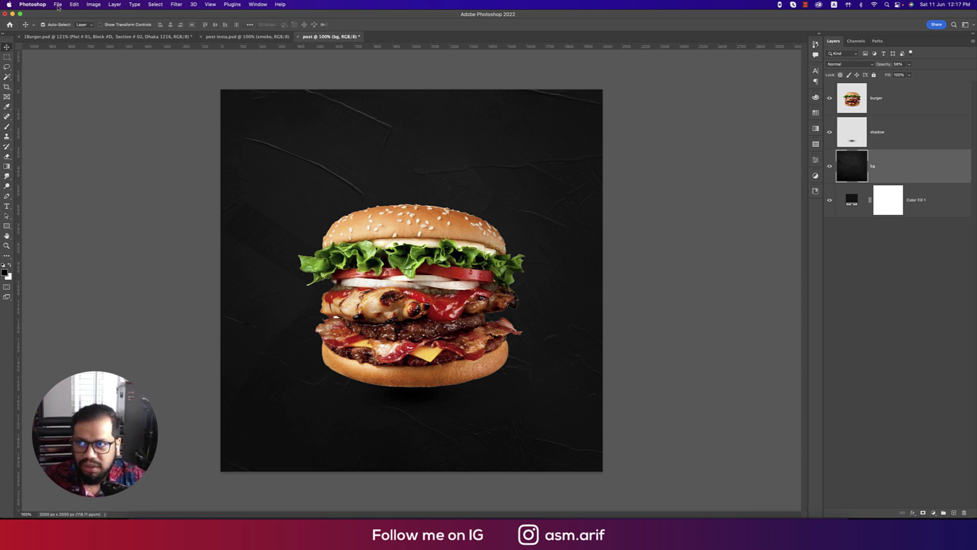
key("i")
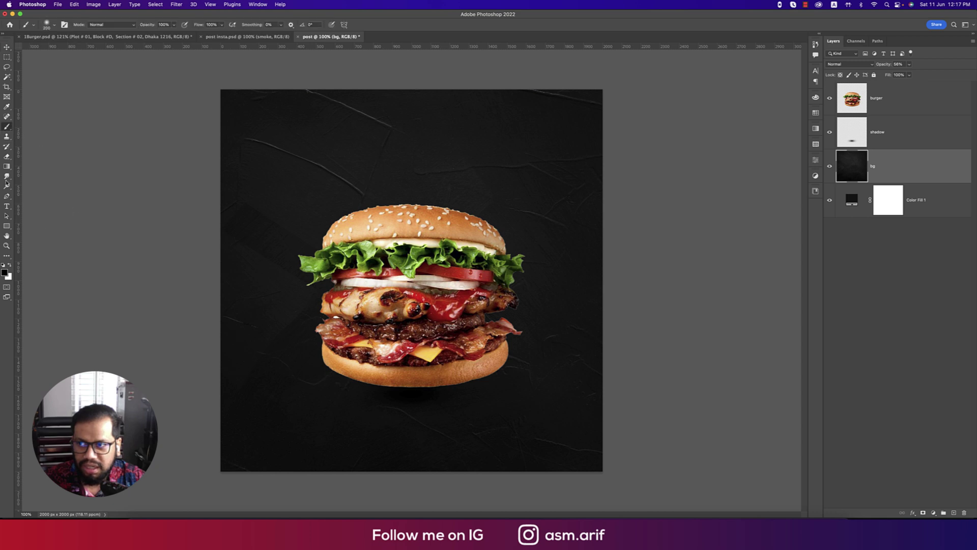
left_click(4, 274)
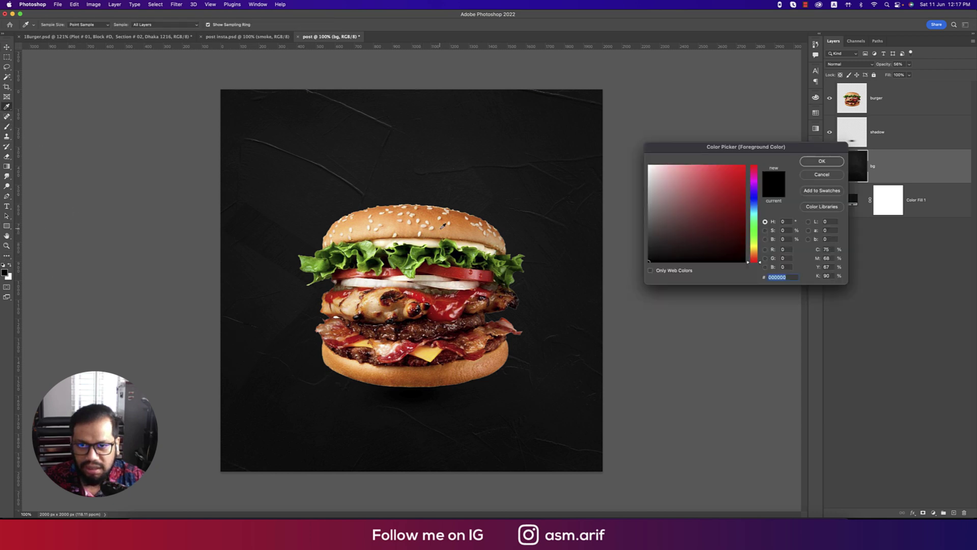
left_click(441, 226)
- Paint an orange dot on a new layer, enlarge it behind the burger, set Screen blend
key("Return")
key("b")
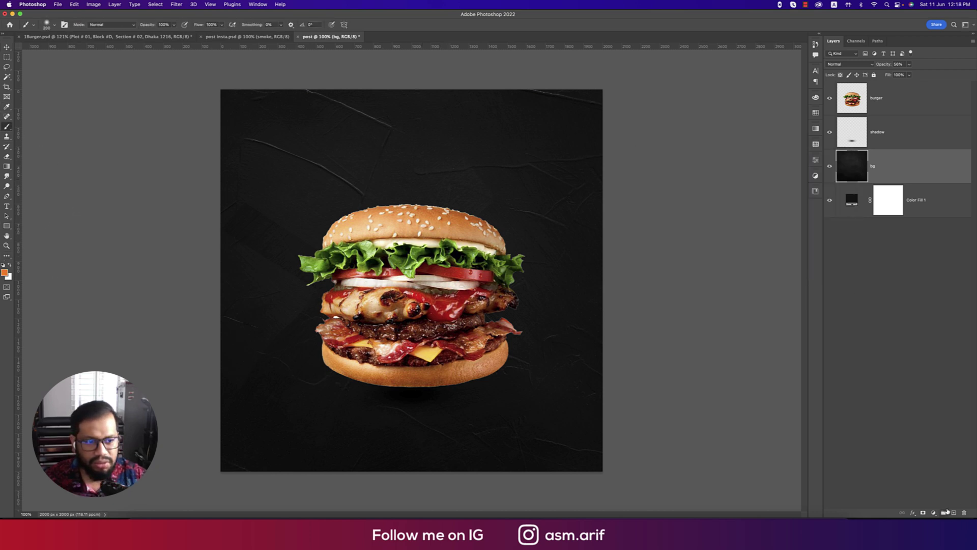
left_click(952, 512)
left_click(406, 153)
key("super+t")
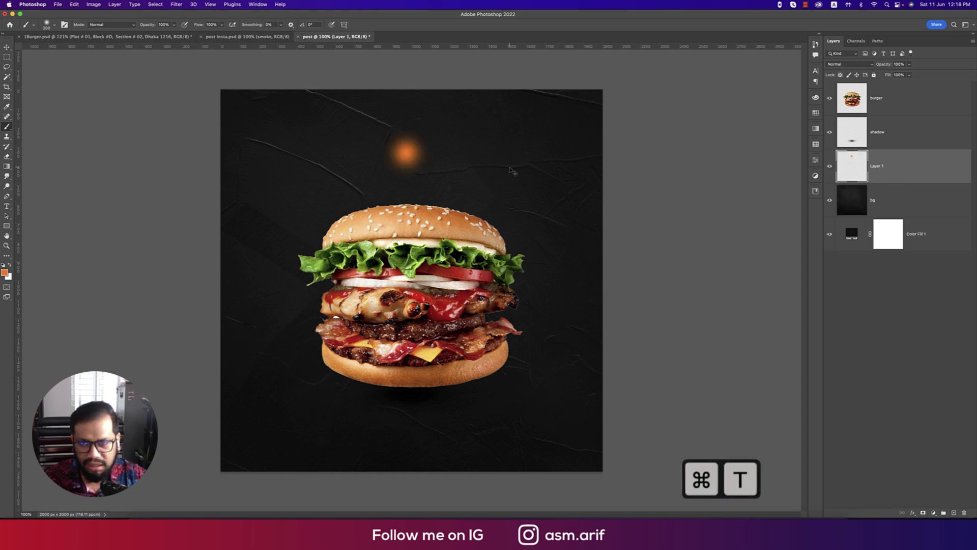
left_click_drag(437, 153, 605, 154)
left_click_drag(486, 150, 488, 285)
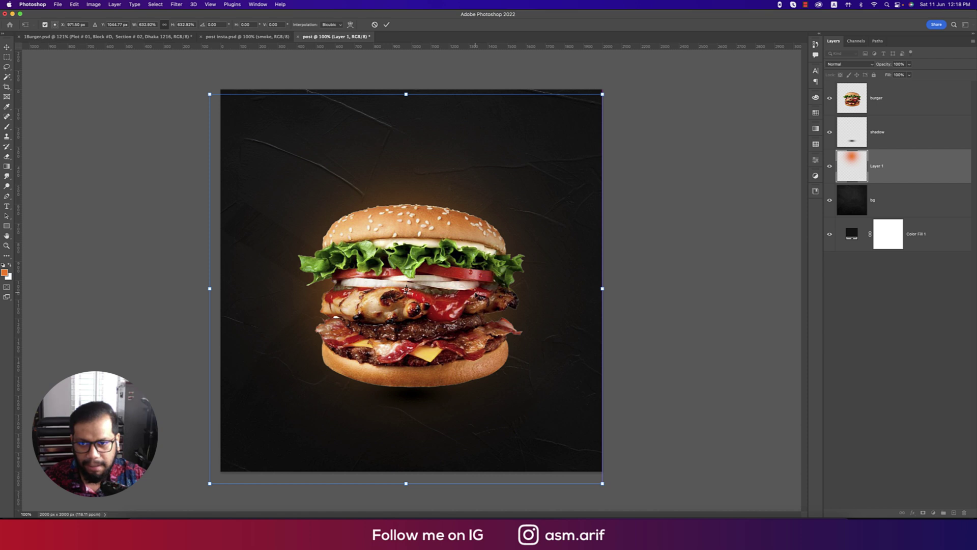
key("Return")
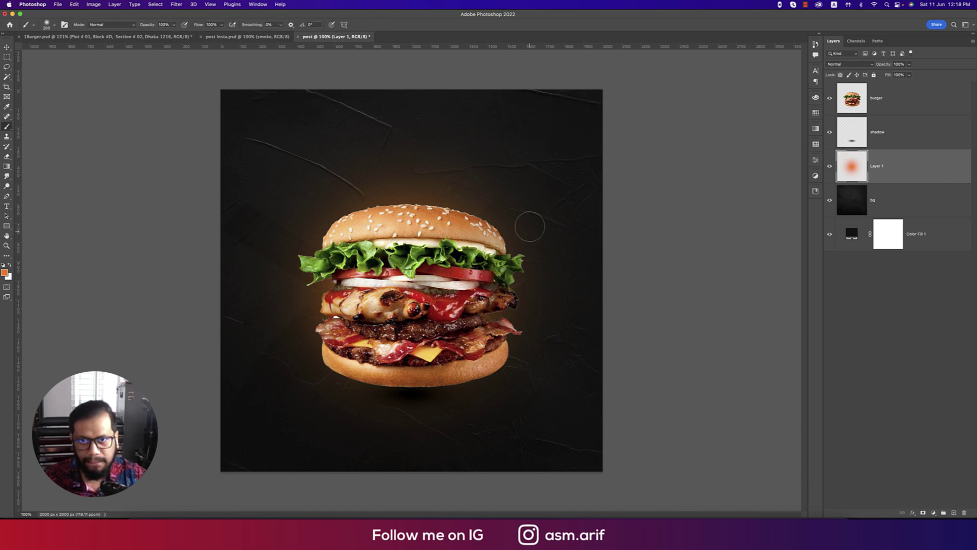
left_click(852, 66)
left_click(842, 133)
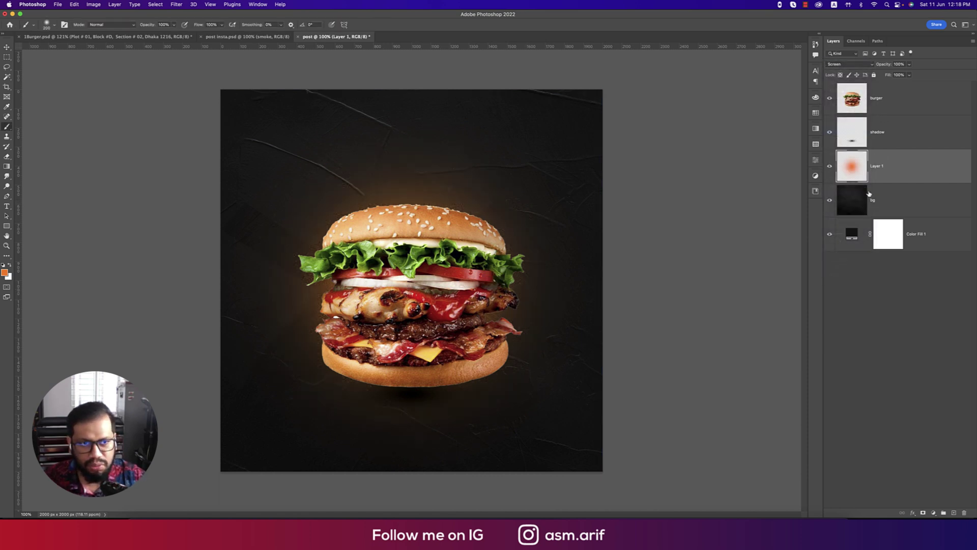
- Widen the shadow to about 1610 px and flatten it beneath the burger
left_click(884, 136)
key("super+t")
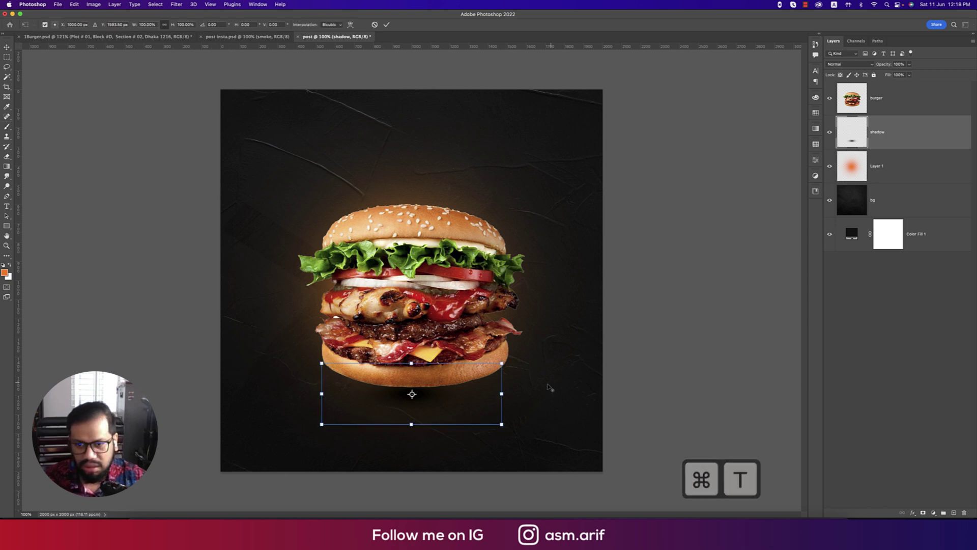
left_click_drag(505, 393, 589, 393)
left_click_drag(507, 410, 488, 405)
left_click_drag(396, 331, 396, 355)
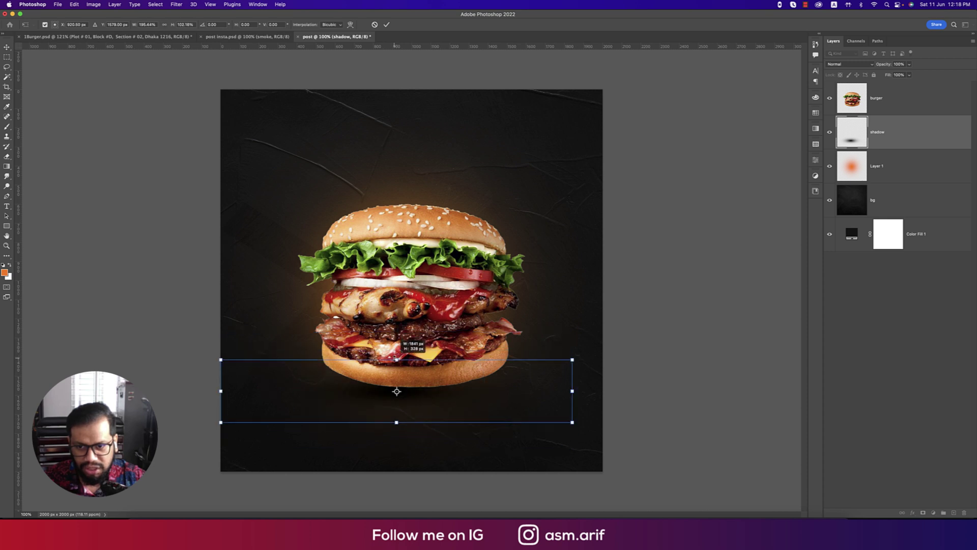
mouse_move(454, 397)
left_mouse_down()
mouse_move(472, 396)
mouse_move(463, 397)
left_mouse_up()
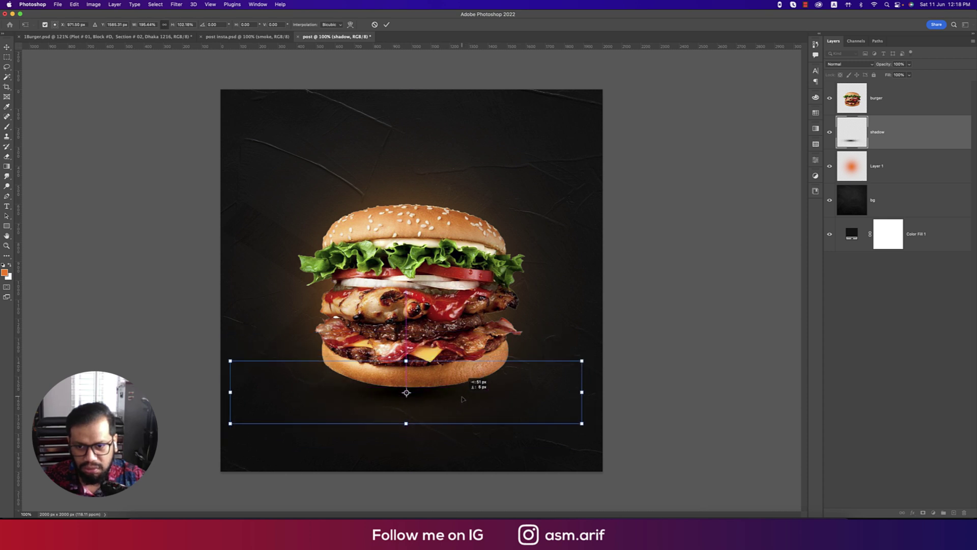
key("Return")
key("b")
left_click(7, 46)
left_click(109, 124)
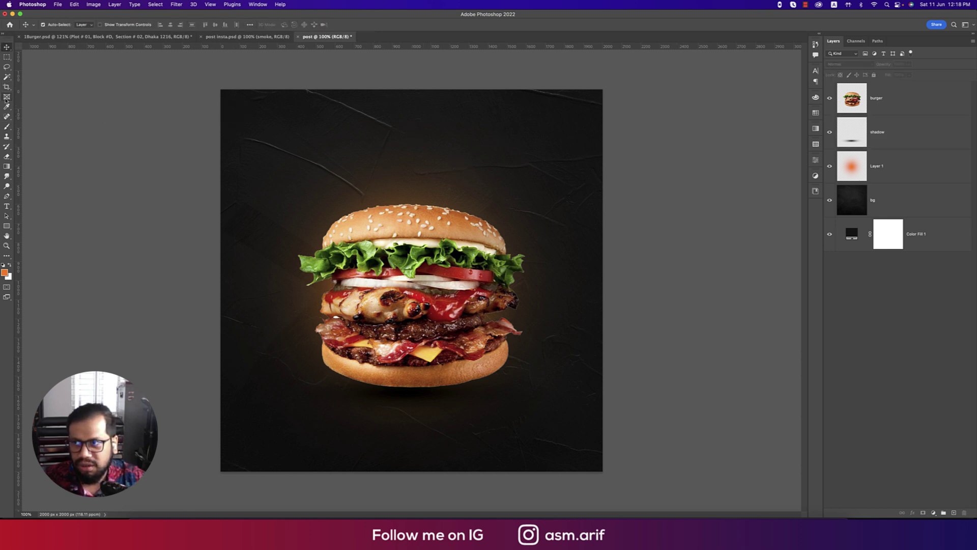
- Add a 72 pt 'SUNDAY' text layer near the top of the canvas
left_click(7, 206)
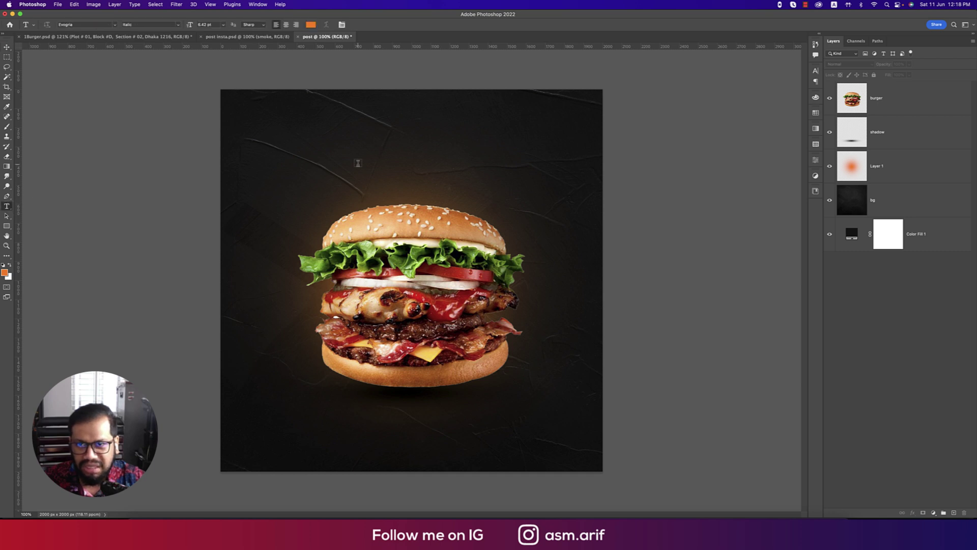
left_click(377, 145)
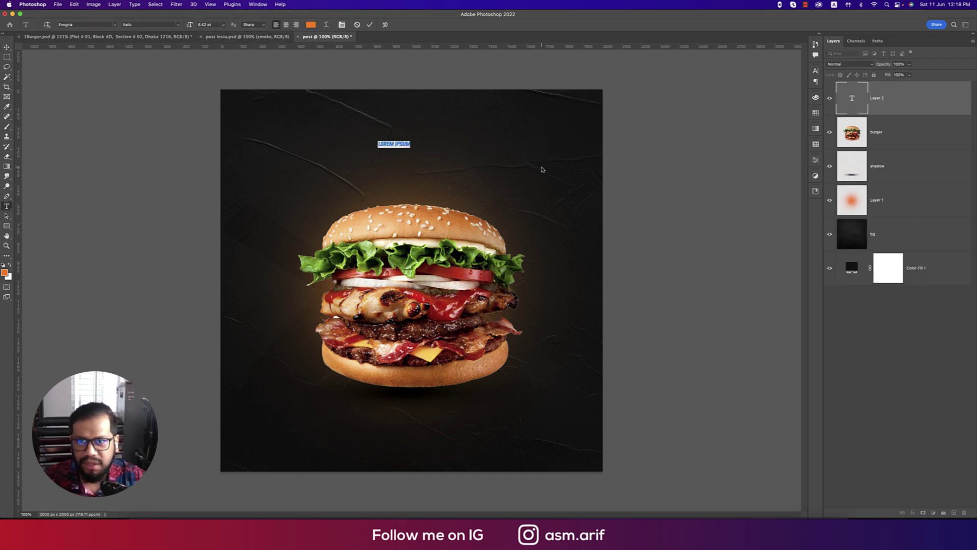
left_click(815, 71)
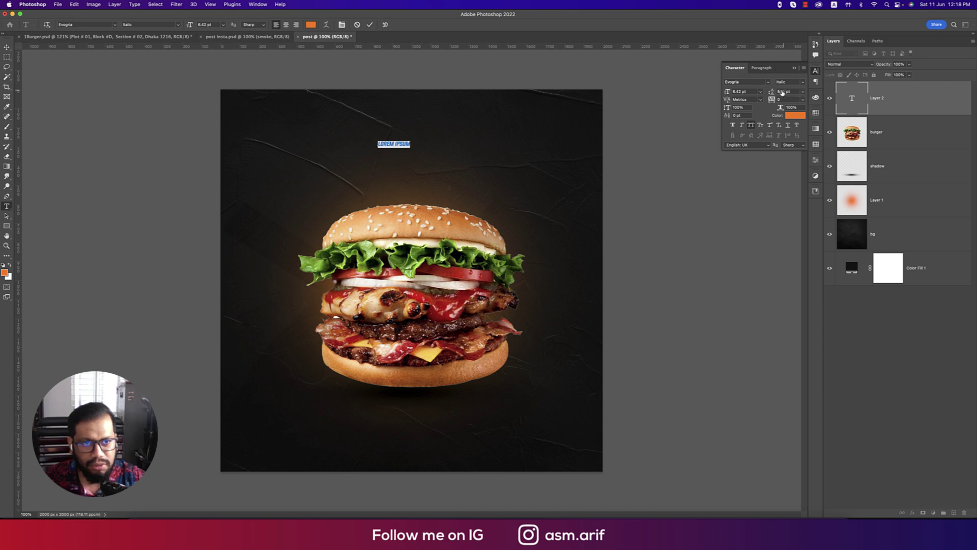
left_click(761, 92)
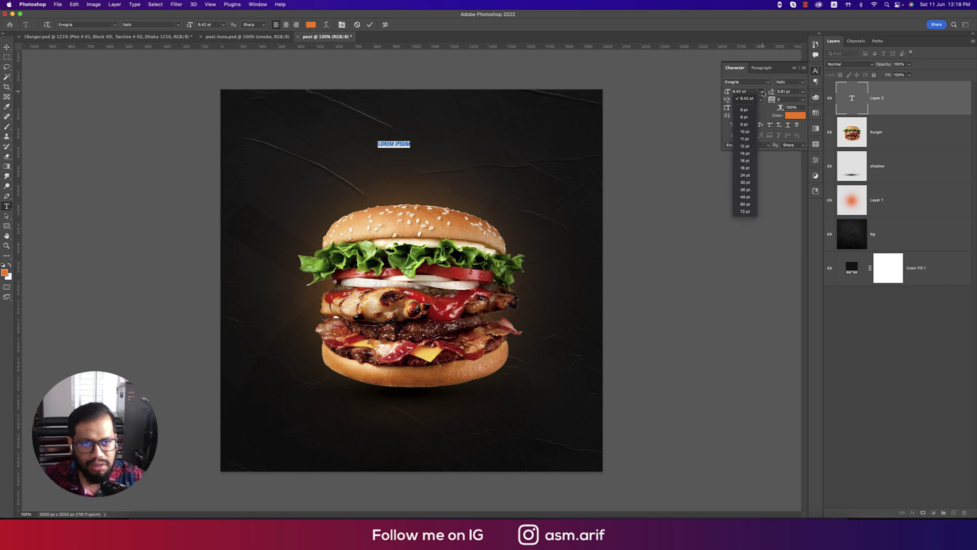
left_click(745, 212)
type("SUNDAY")
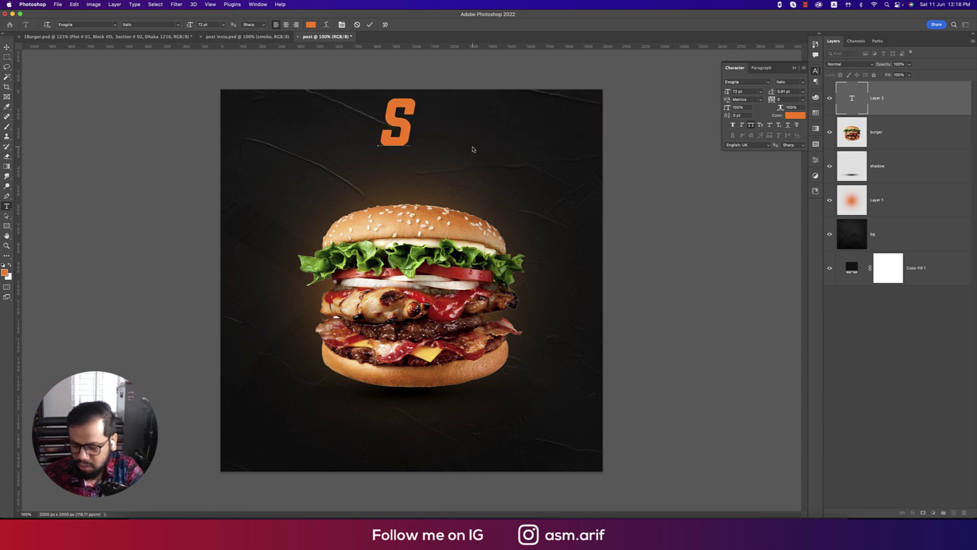
left_click(7, 46)
left_click_drag(439, 142, 377, 173)
- Make SUNDAY white and scale it down to about 80%
left_click(796, 115)
left_click(649, 166)
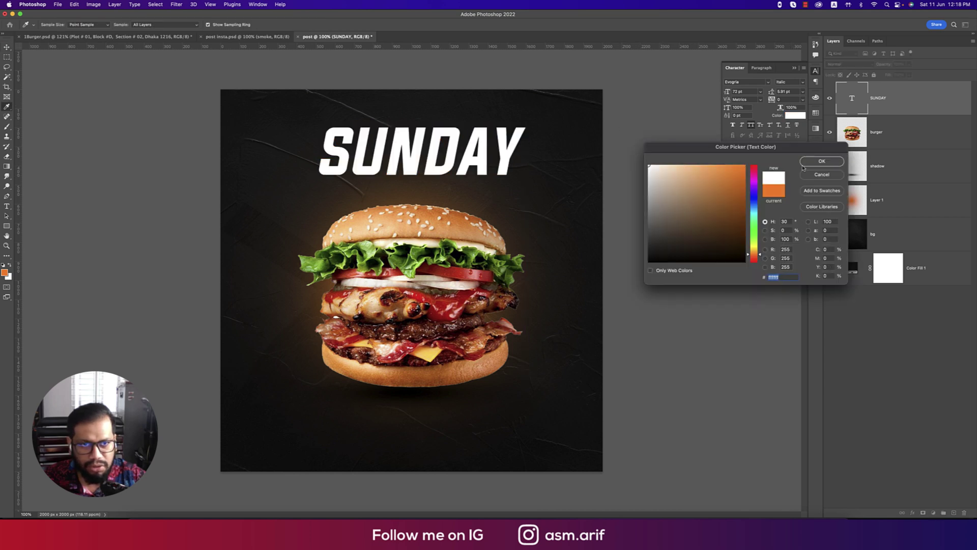
left_click(821, 161)
key("super+t")
left_click_drag(525, 160, 506, 163)
key("Return")
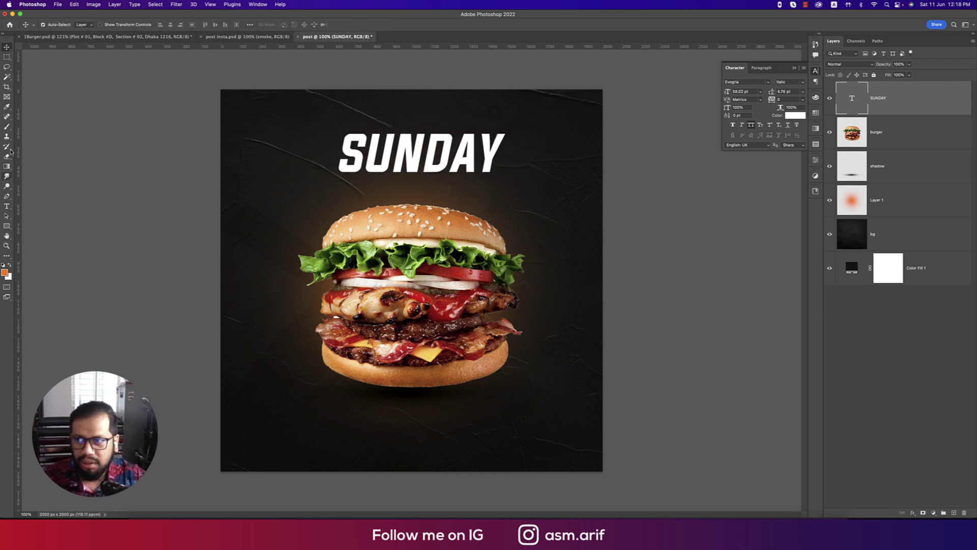
left_click(7, 206)
left_click(341, 109)
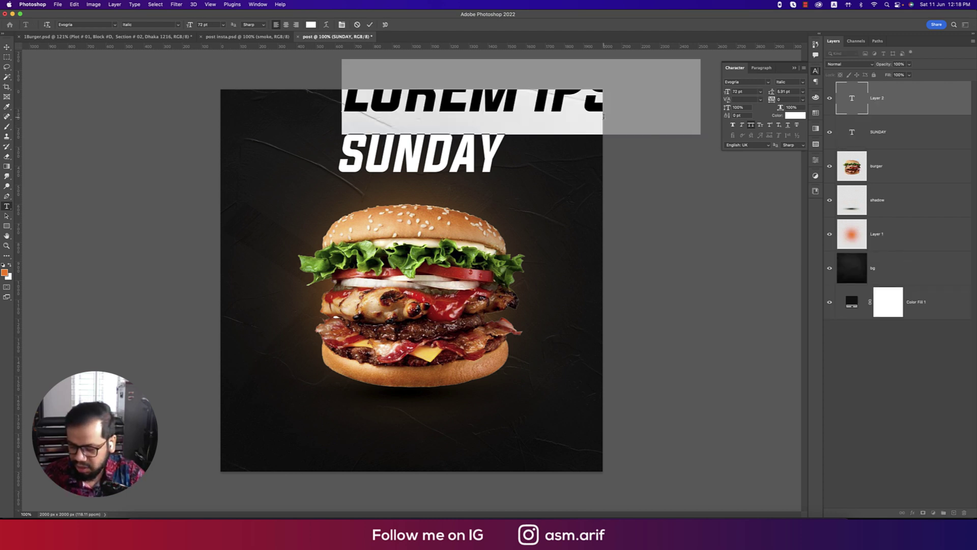
- Add 'Special' in Kathilarysa without all caps, overlapping SUNDAY's top-left
type("SPECIAL")
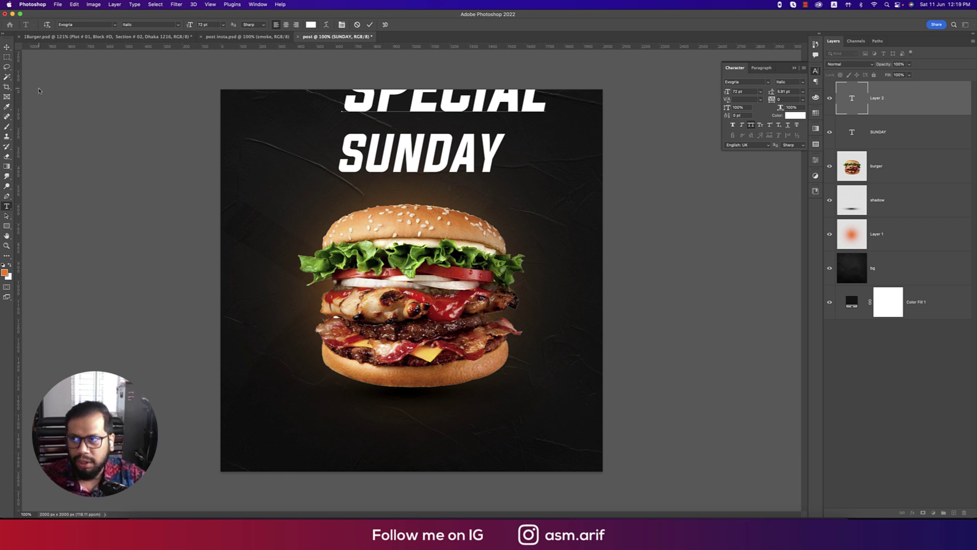
key("Escape")
key("v")
left_click(768, 85)
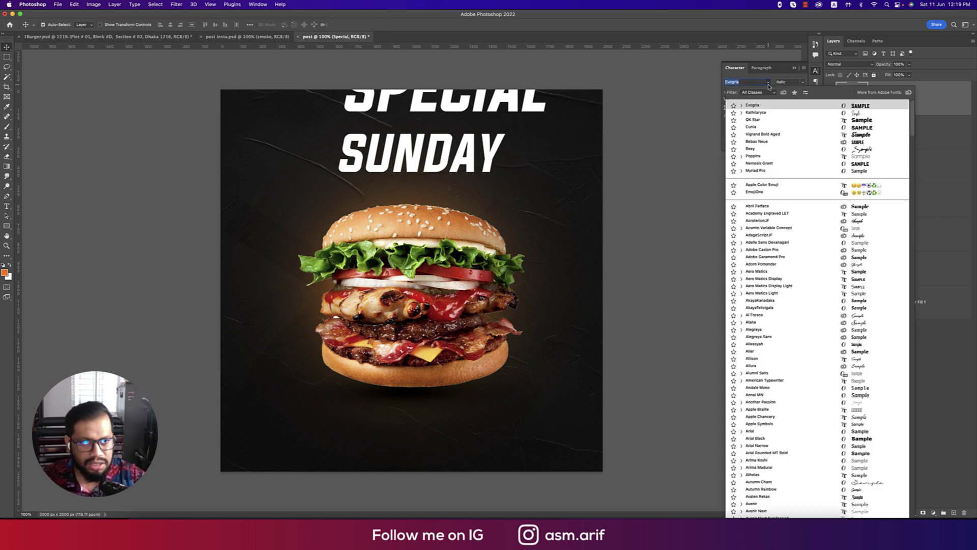
left_click(770, 112)
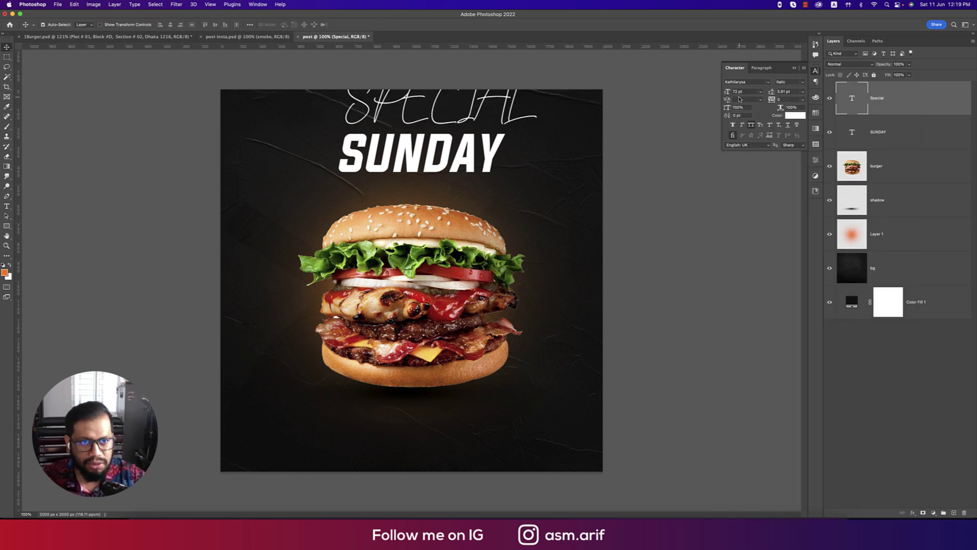
left_click(751, 125)
key("super+t")
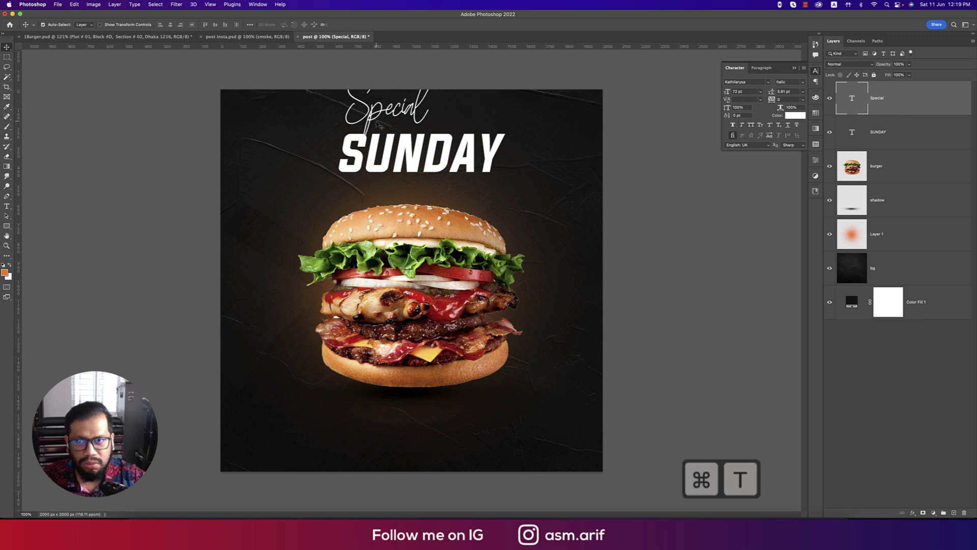
left_click_drag(429, 117, 395, 127)
key("Return")
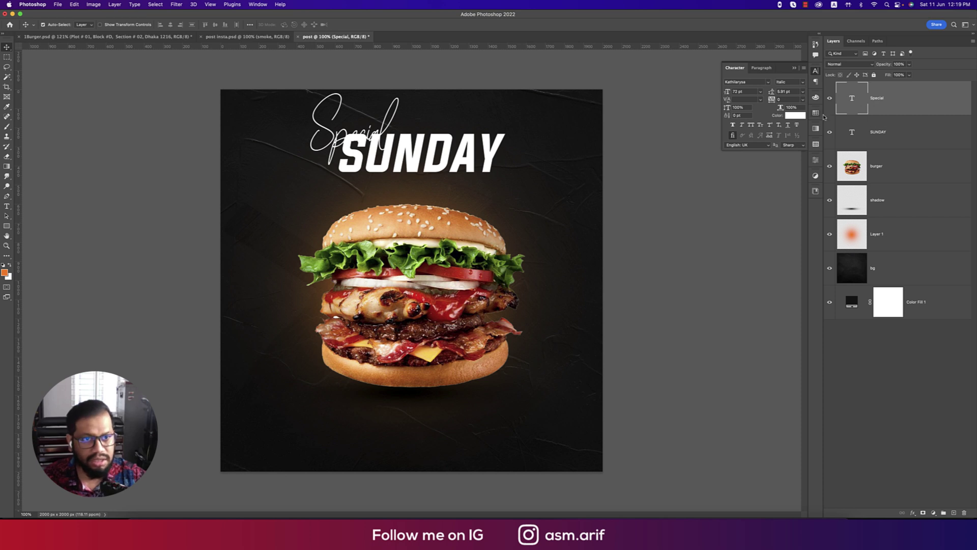
- Colour Special with a strong orange sampled from the burger bun
left_click(805, 117)
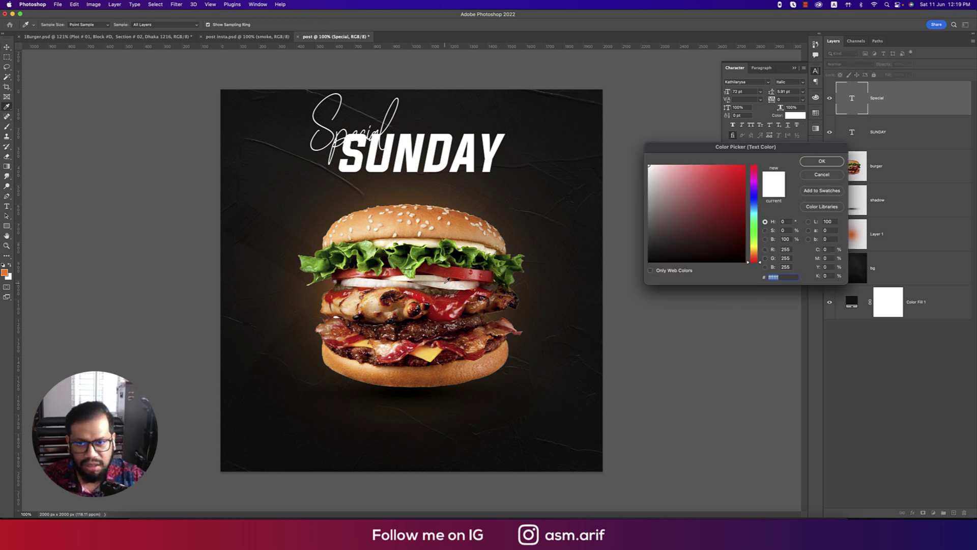
left_click(442, 230)
left_click(726, 173)
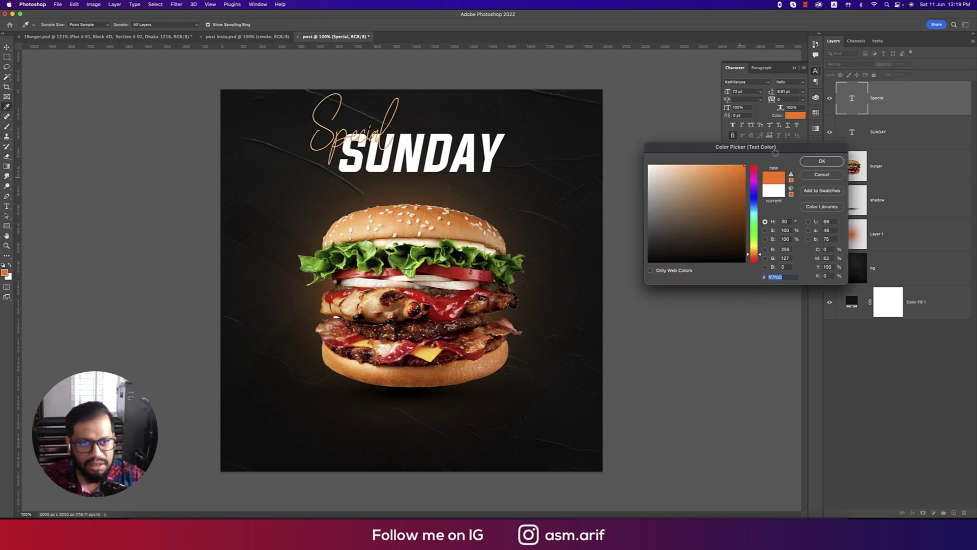
left_click(822, 161)
key("v")
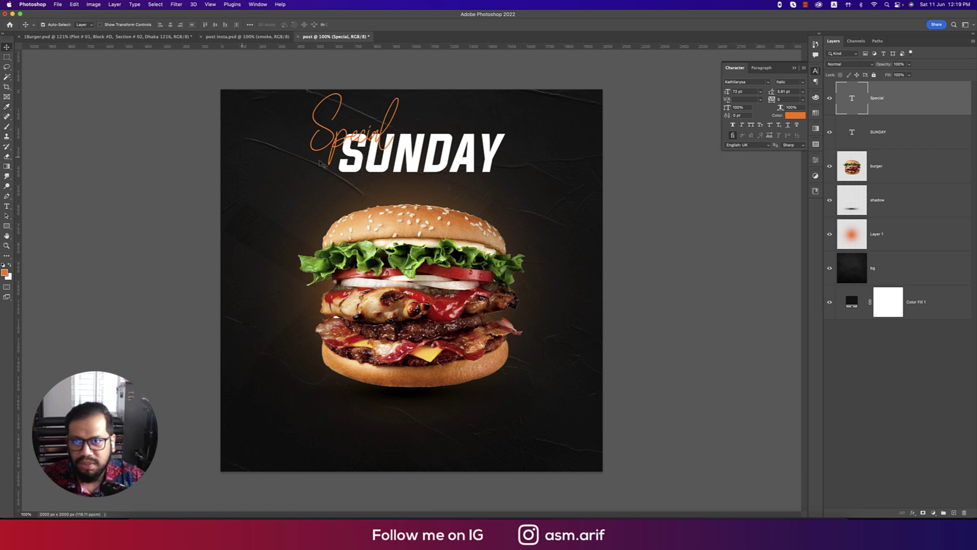
key("t")
left_click(480, 185)
- Type 'OFFER' beside SUNDAY, then shrink it and place it under SUNDAY
key("Escape")
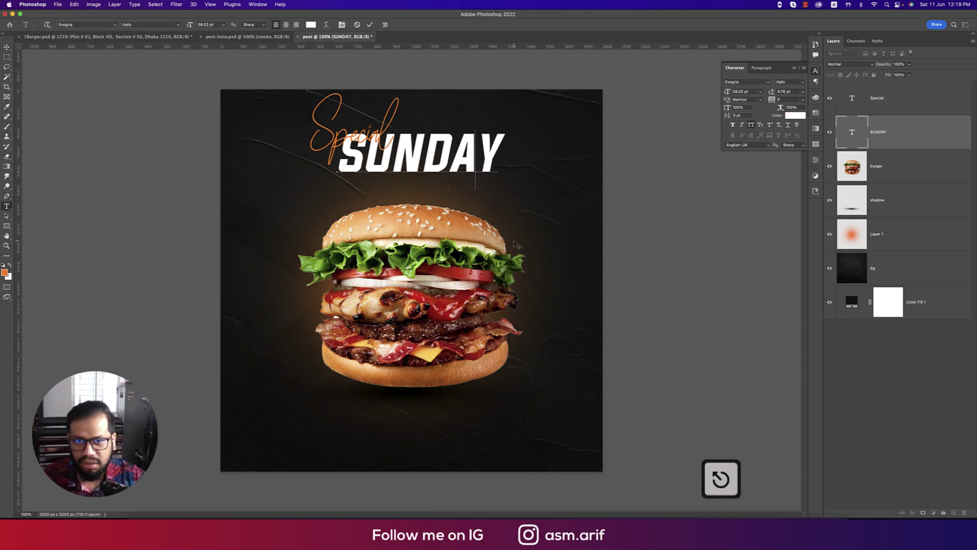
left_click(480, 206)
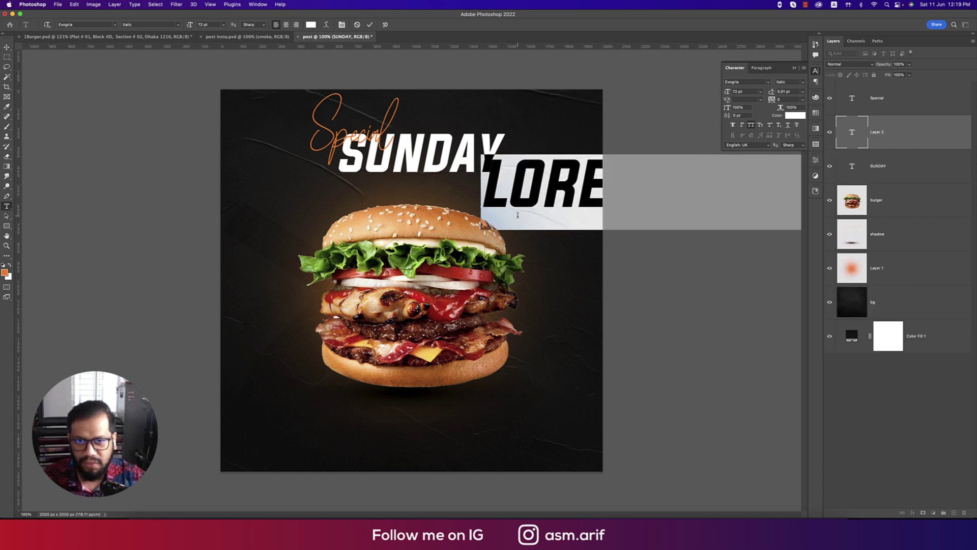
type("OFFE")
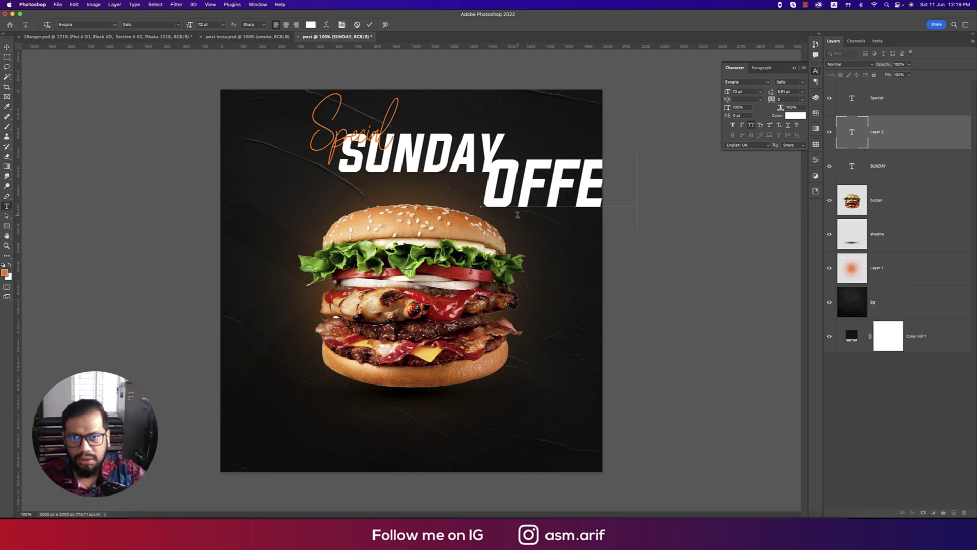
key("super+t")
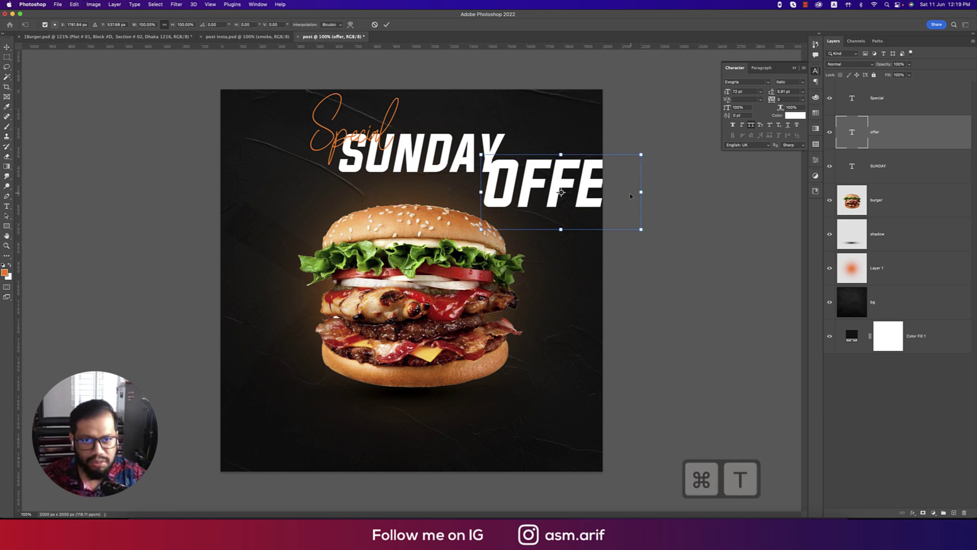
left_click_drag(641, 229, 522, 193)
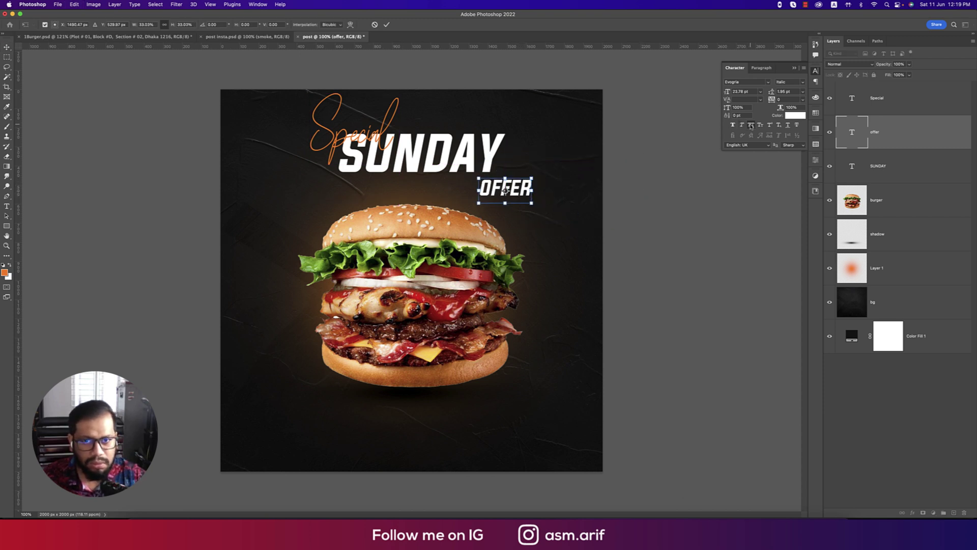
key("Return")
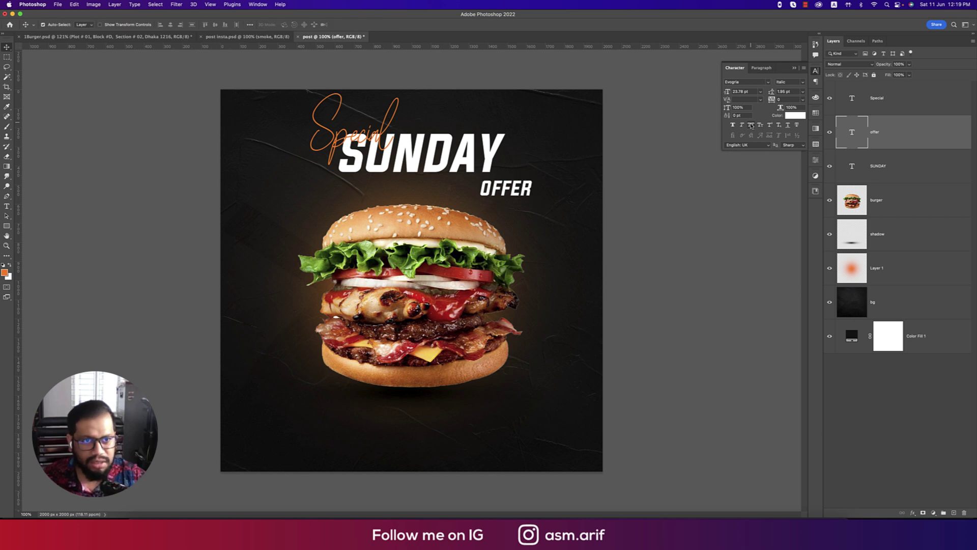
- Set offer to Kathilarysa, enlarge it and colour it the Special orange
left_click(768, 83)
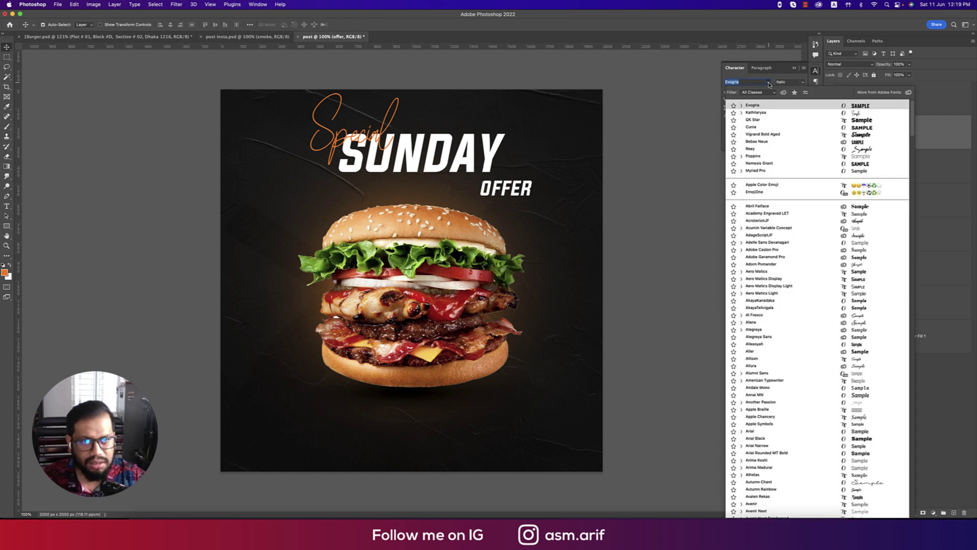
left_click(769, 113)
key("super+t")
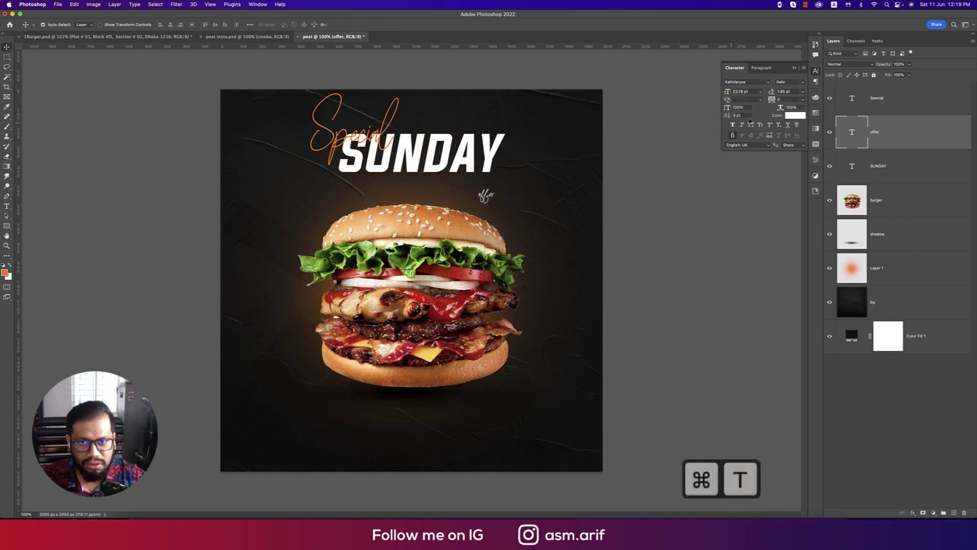
mouse_move(495, 192)
left_mouse_down()
mouse_move(538, 192)
mouse_move(507, 179)
left_mouse_up()
key("Return")
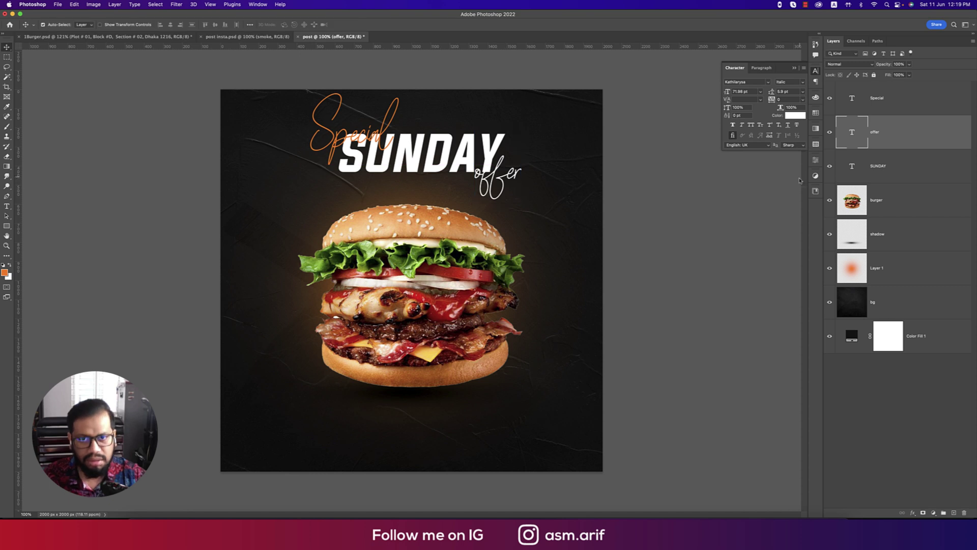
left_click(795, 117)
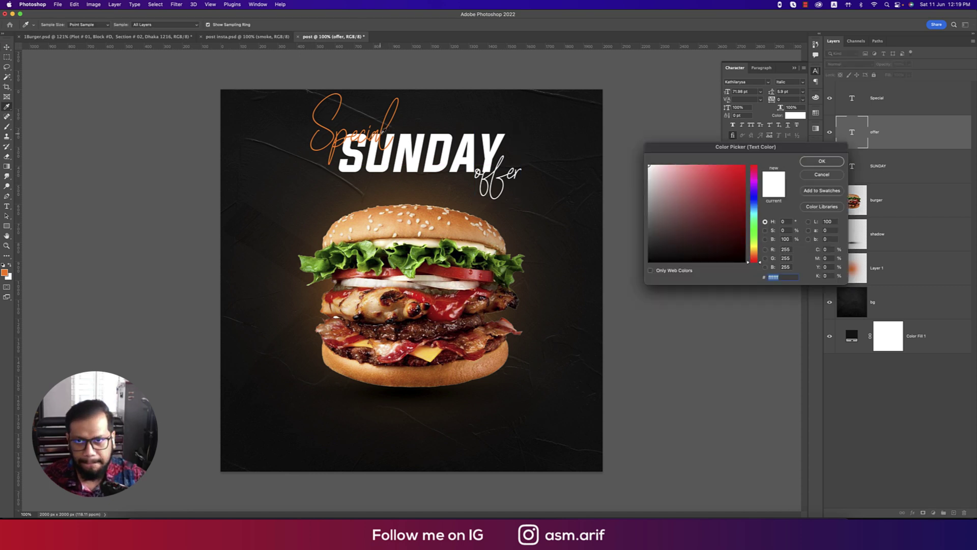
left_click(380, 136)
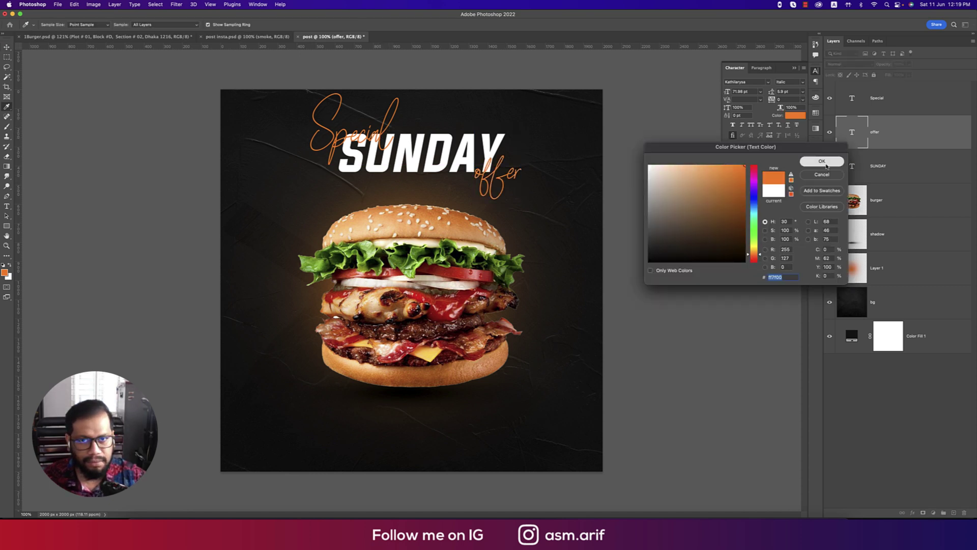
left_click(821, 161)
- Scale the Special, SUNDAY and offer layers together to about 80%
left_click(881, 100)
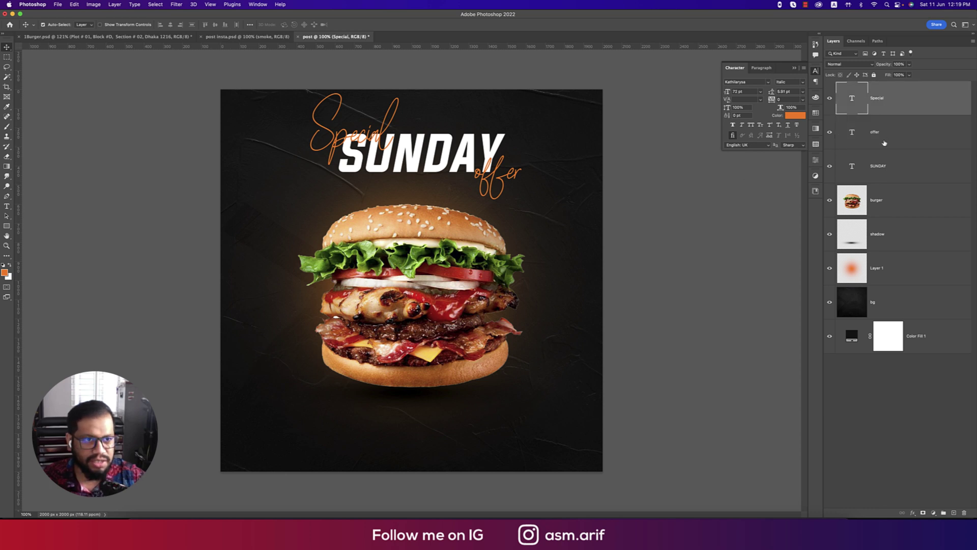
left_click(890, 133, "super")
left_click(891, 166, "super")
key("super+t")
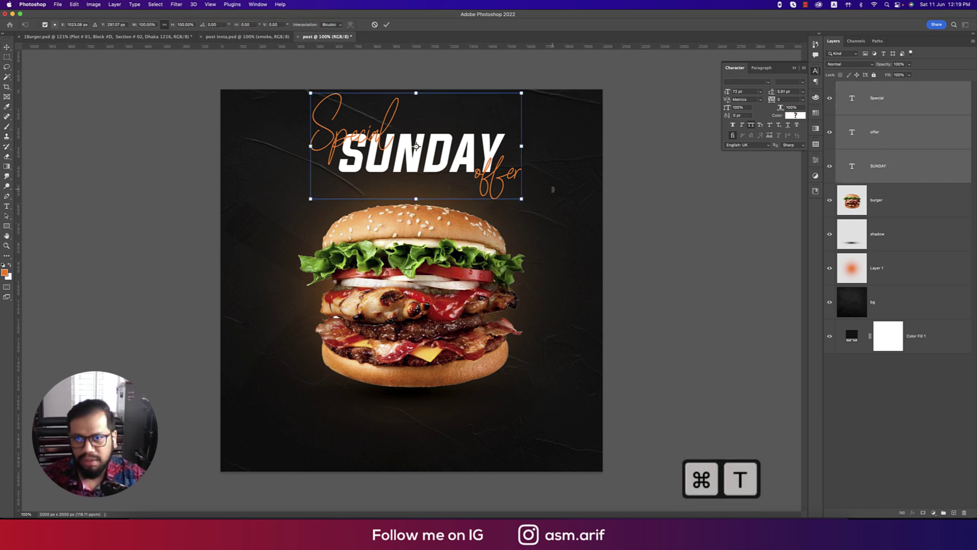
left_click_drag(529, 150, 463, 162)
key("Return")
- Group the three title layers as 'Text' and centre the group horizontally on the canvas
key("super+g")
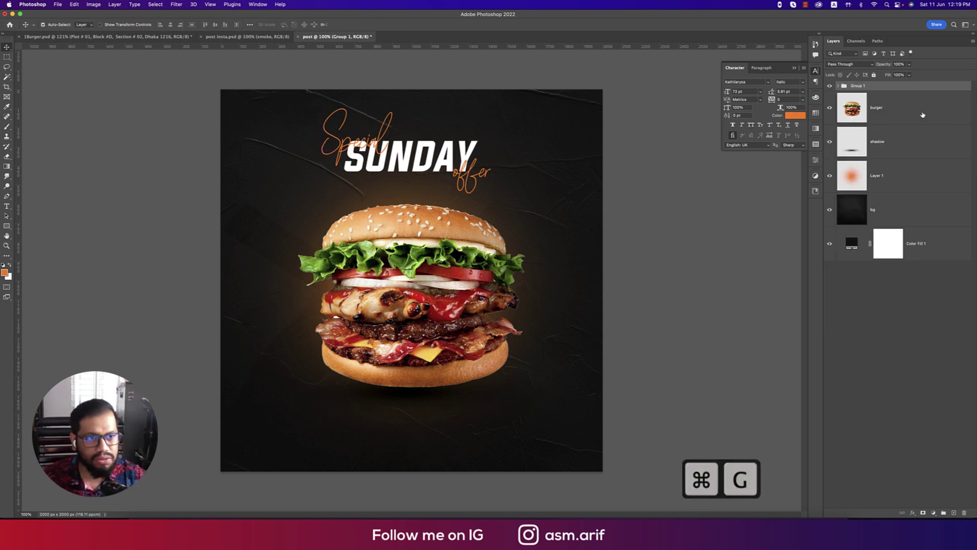
type("Text")
key("Return")
key("super+a")
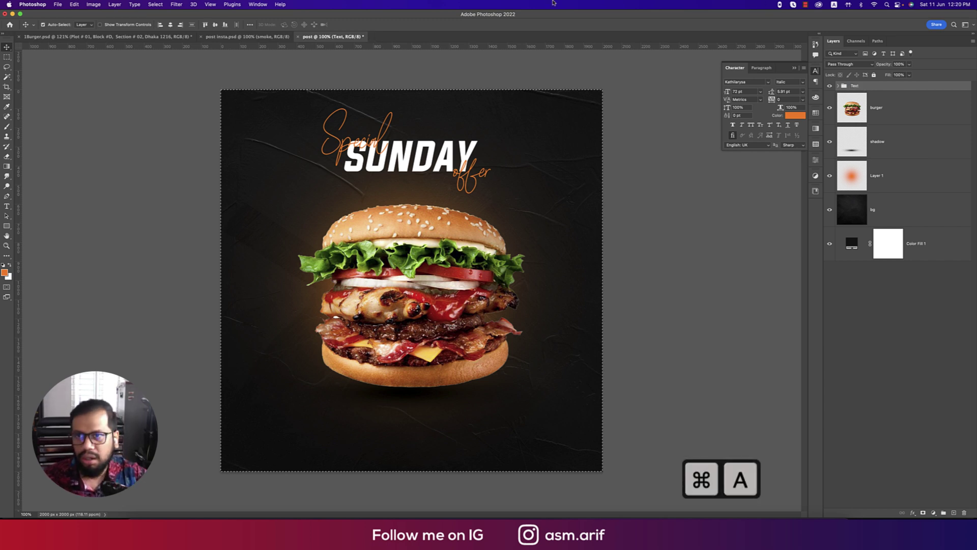
left_click(170, 25)
key("super+d")
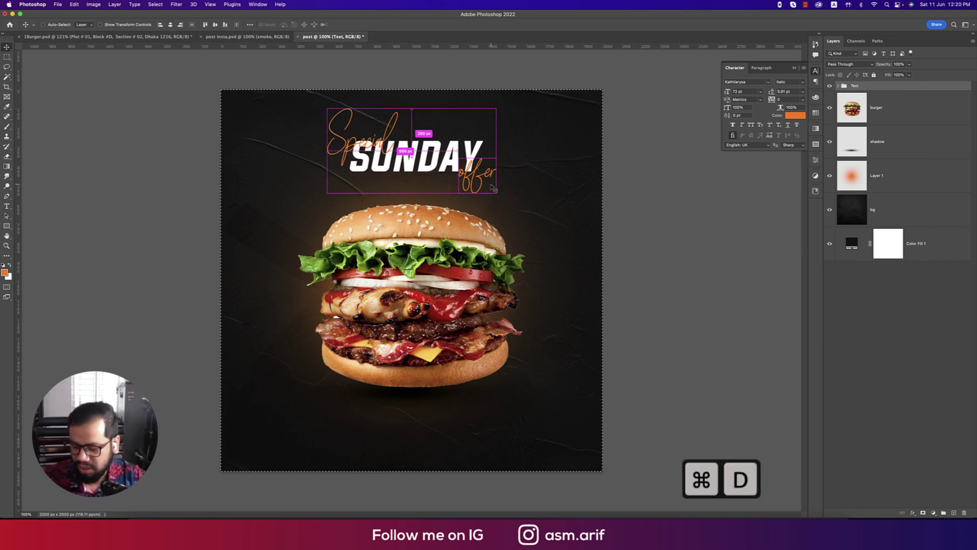
left_click(657, 304)
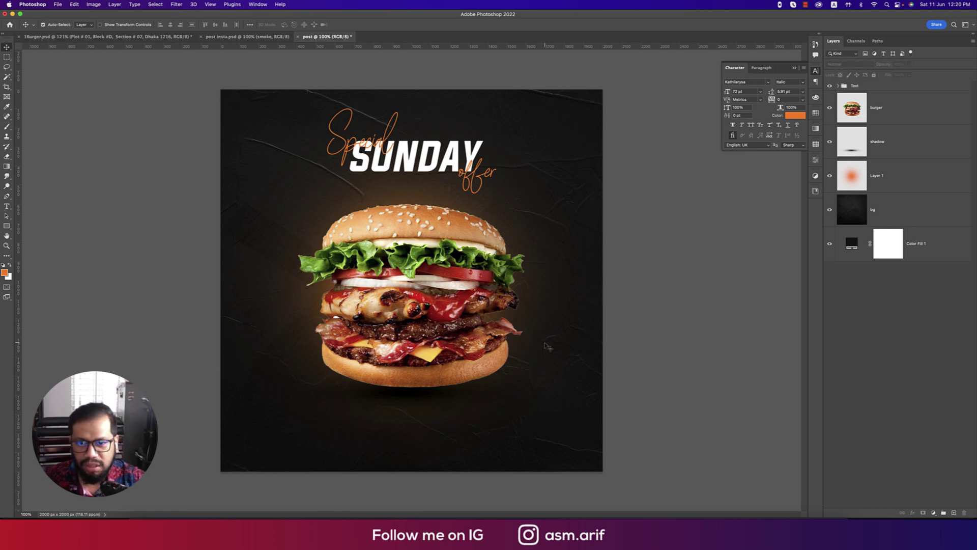
- Place the French fries image, scaled to about 42% and tilted 19°, at the burger's lower right
left_click(58, 5)
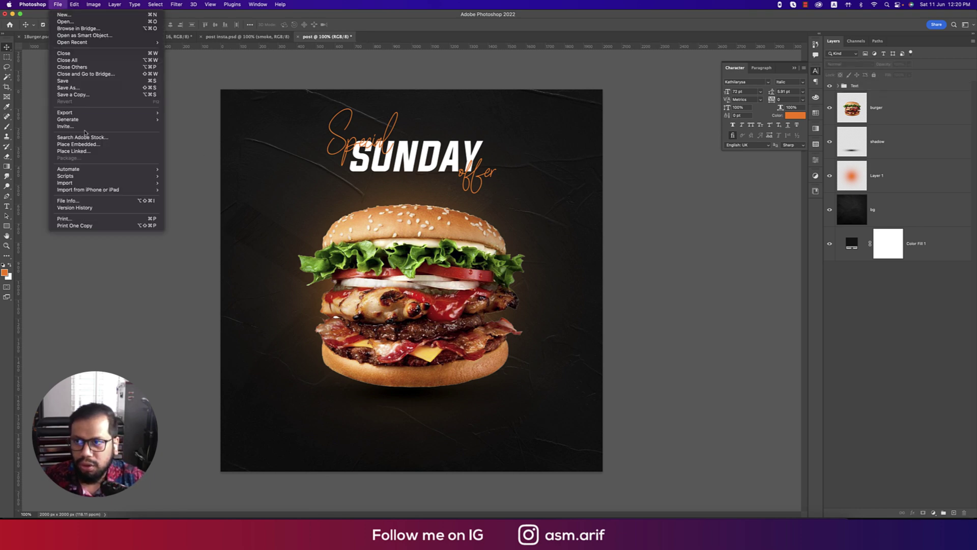
left_click(82, 142)
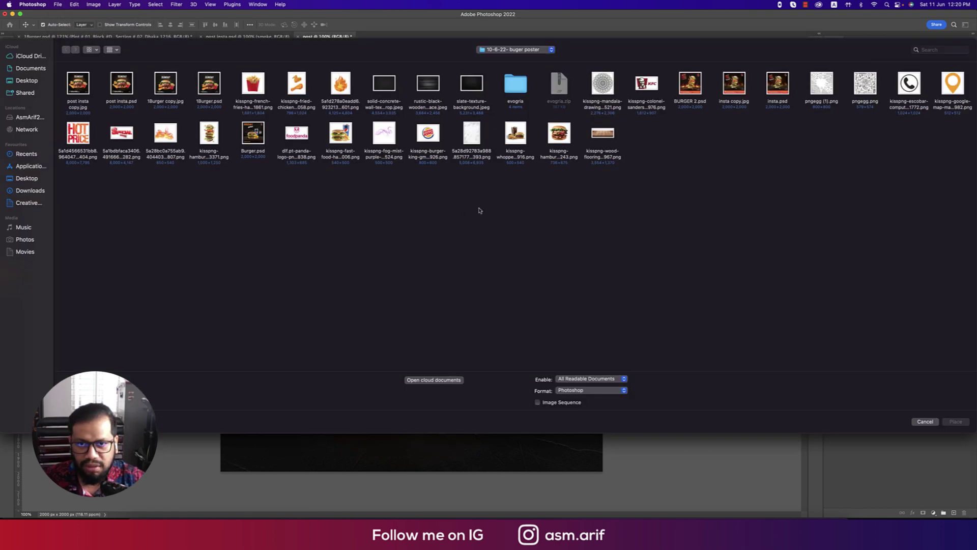
double_click(253, 86)
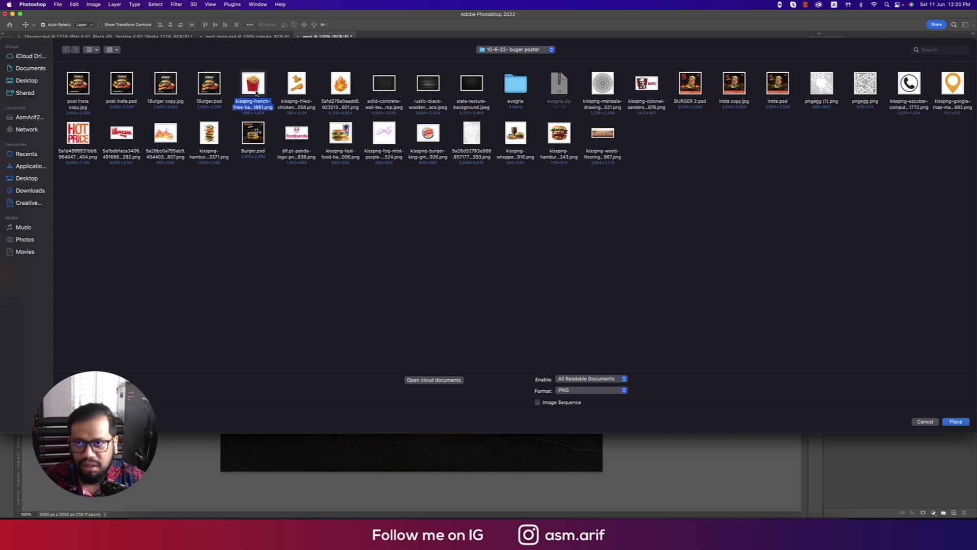
left_click_drag(591, 280, 383, 280)
left_click_drag(336, 300, 516, 320)
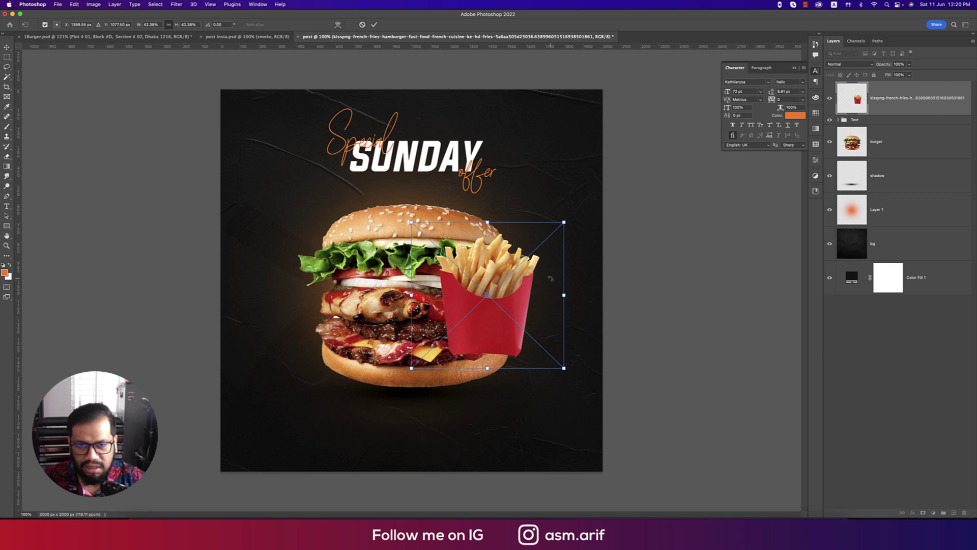
left_click_drag(578, 226, 596, 259)
left_click_drag(509, 311, 548, 333)
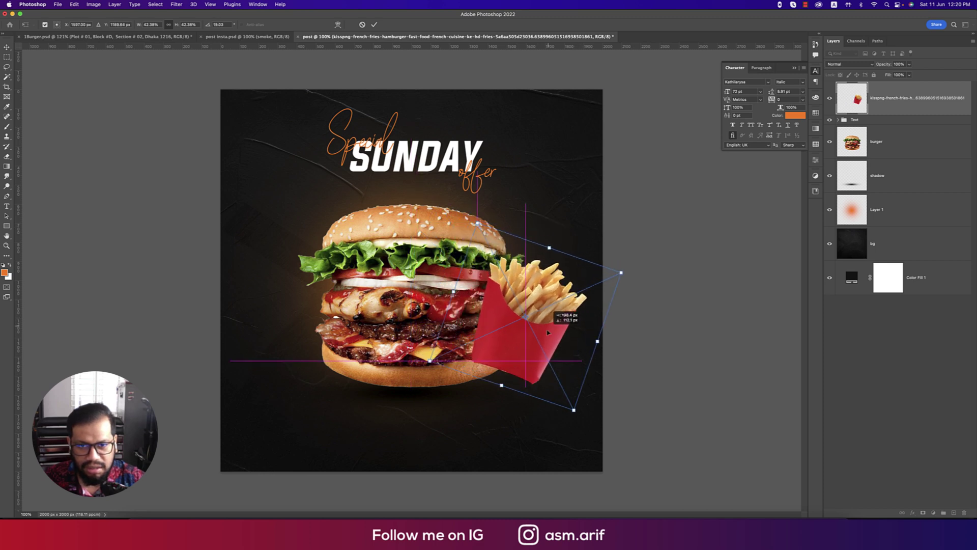
key("Return")
- Move the fries layer behind the burger, then nudge the fries right and enlarge them slightly
left_click_drag(895, 99, 879, 159)
key("ctrl+r")
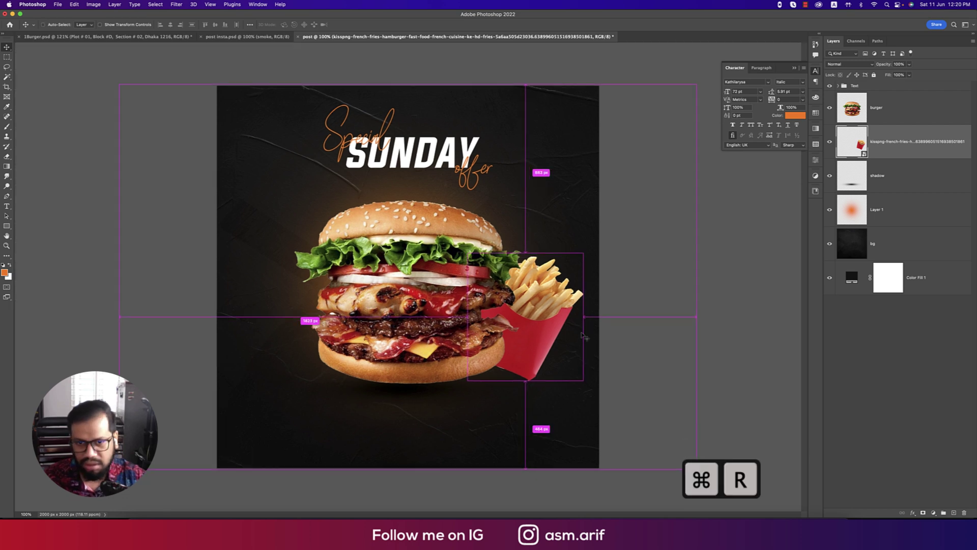
key("ctrl+t")
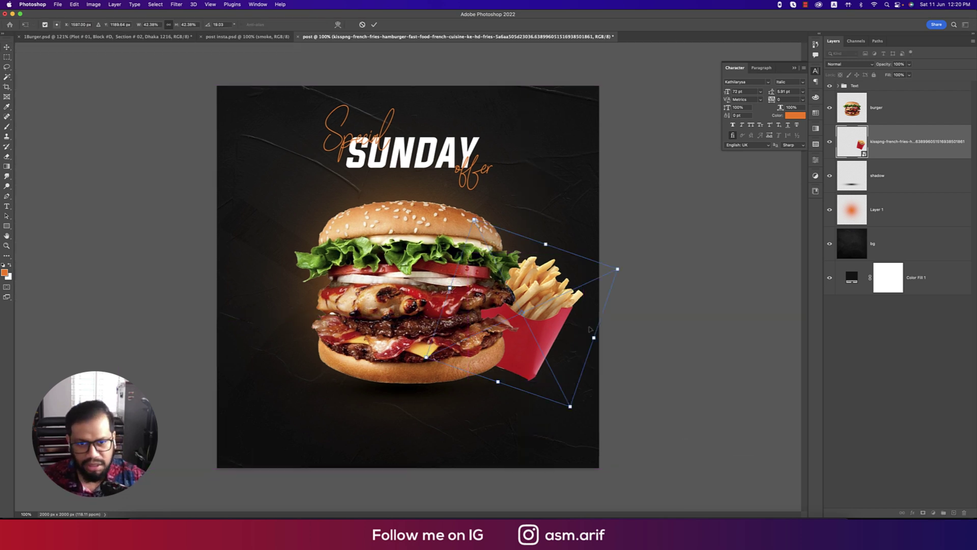
left_click_drag(535, 336, 571, 325)
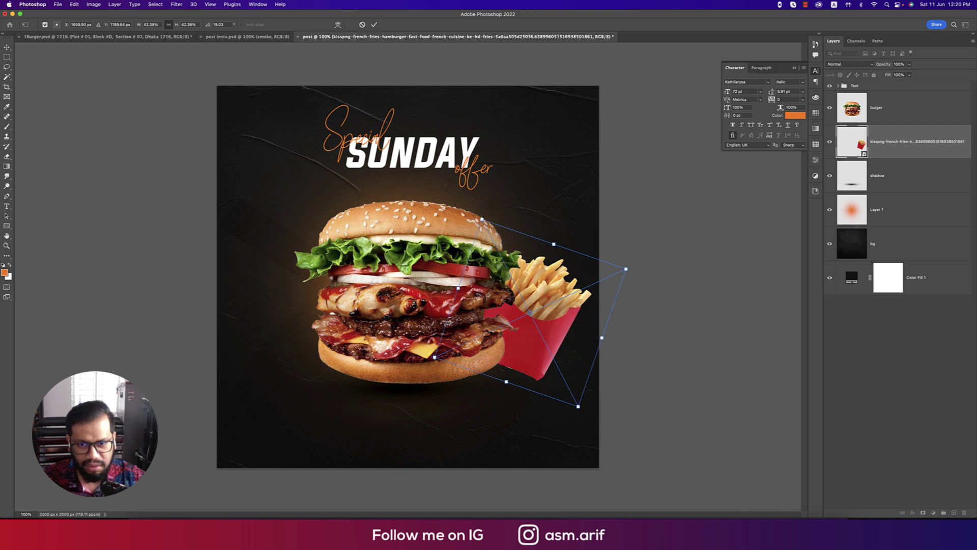
left_click_drag(434, 357, 420, 365)
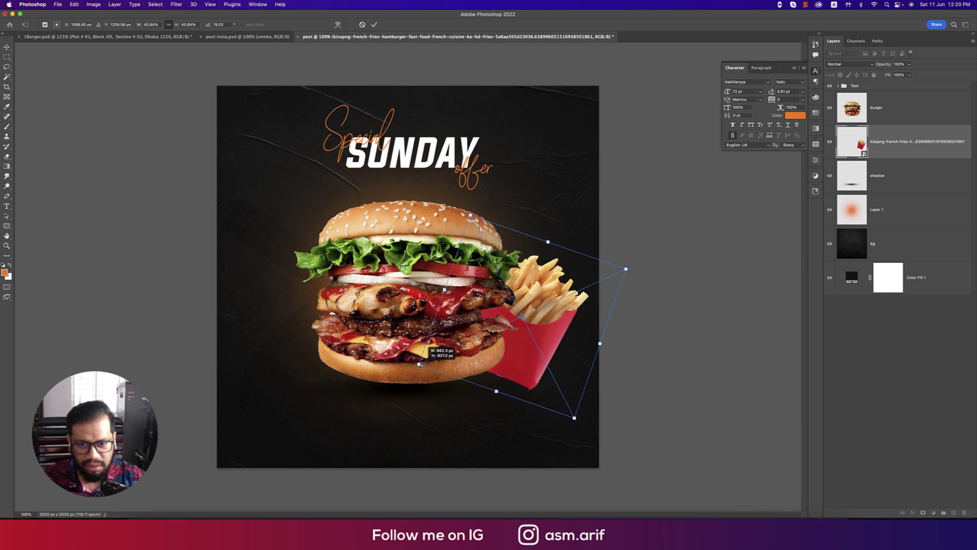
key("Return")
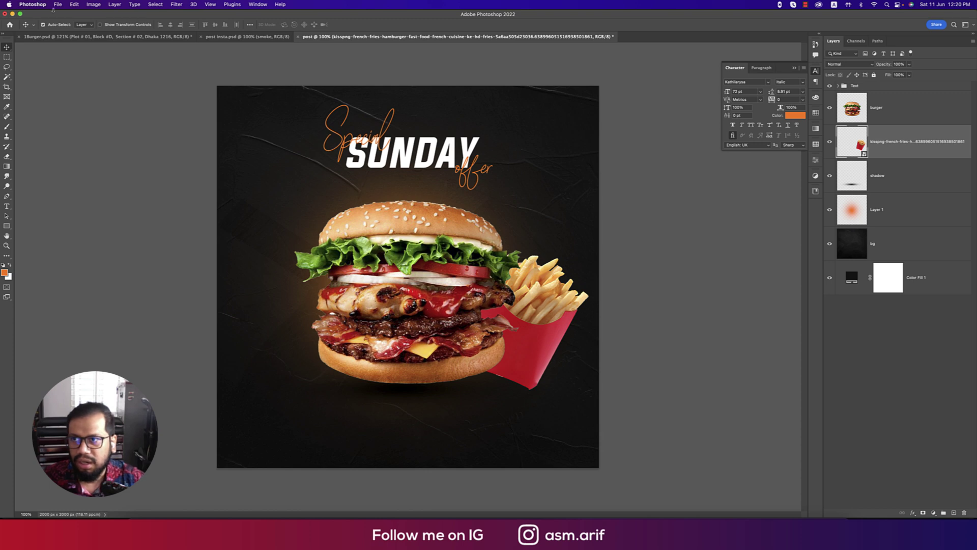
- Rasterize the fries layer and rename it FFF
right_click(860, 143)
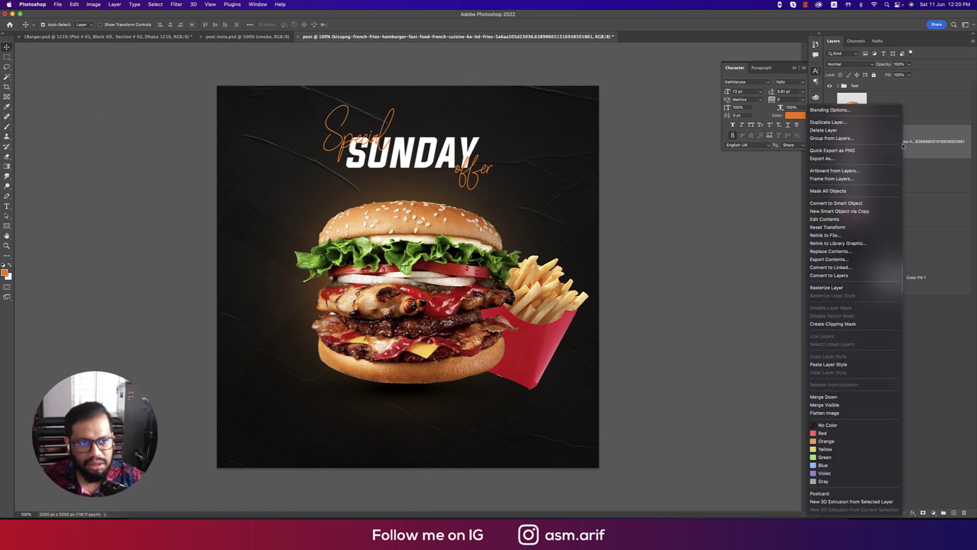
left_click(820, 287)
double_click(882, 142)
type("FFF")
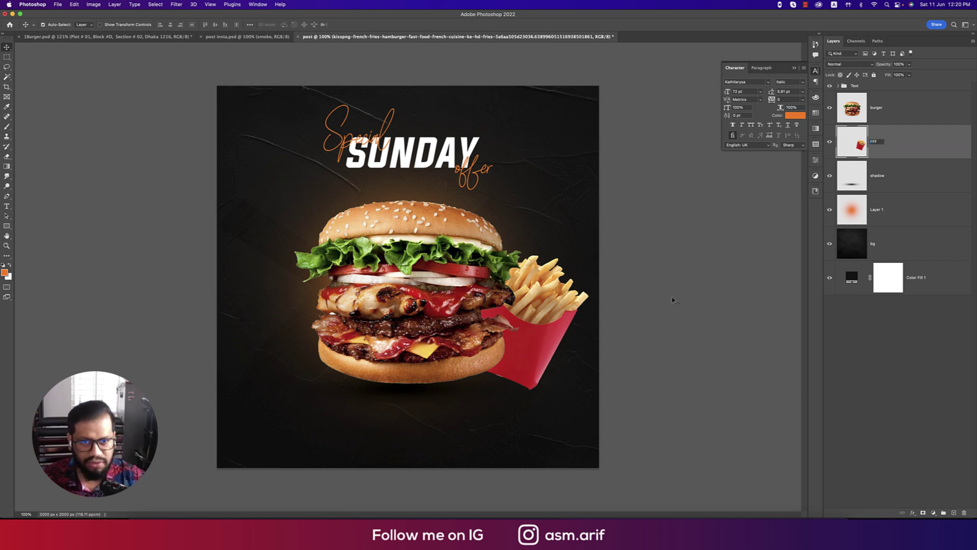
key("Return")
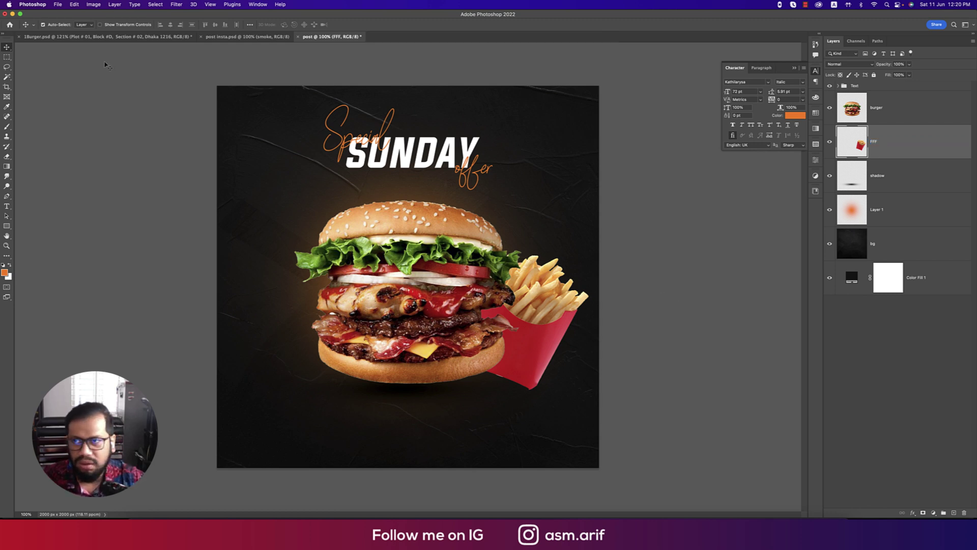
left_click(56, 5)
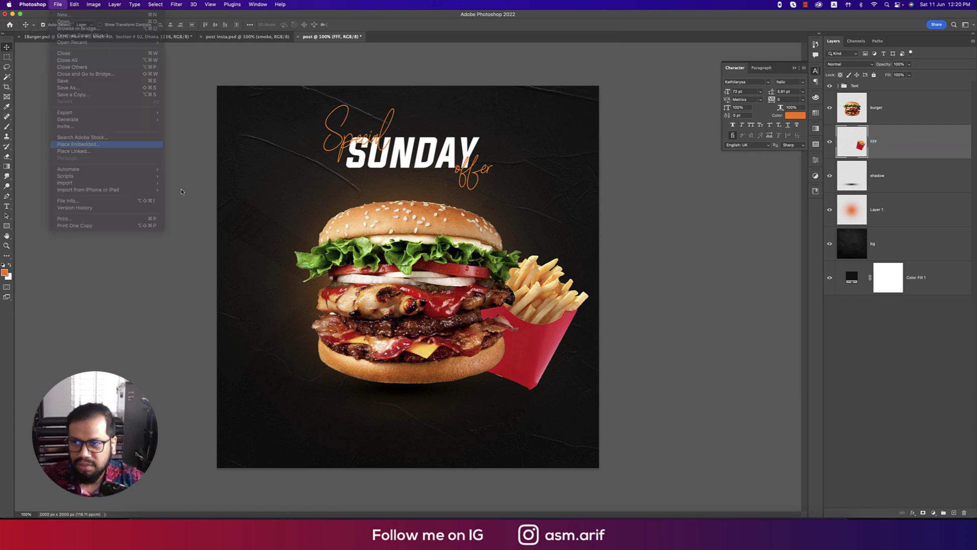
- Place the fried chicken image, bring its layer to the top and move it up-left
left_click(87, 144)
double_click(298, 85)
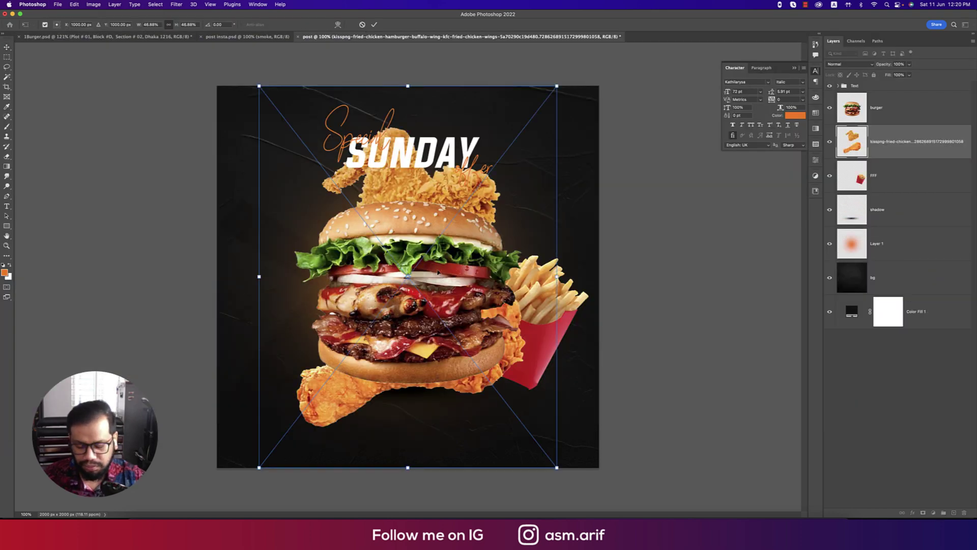
key("Return")
key("super+shift+bracketright")
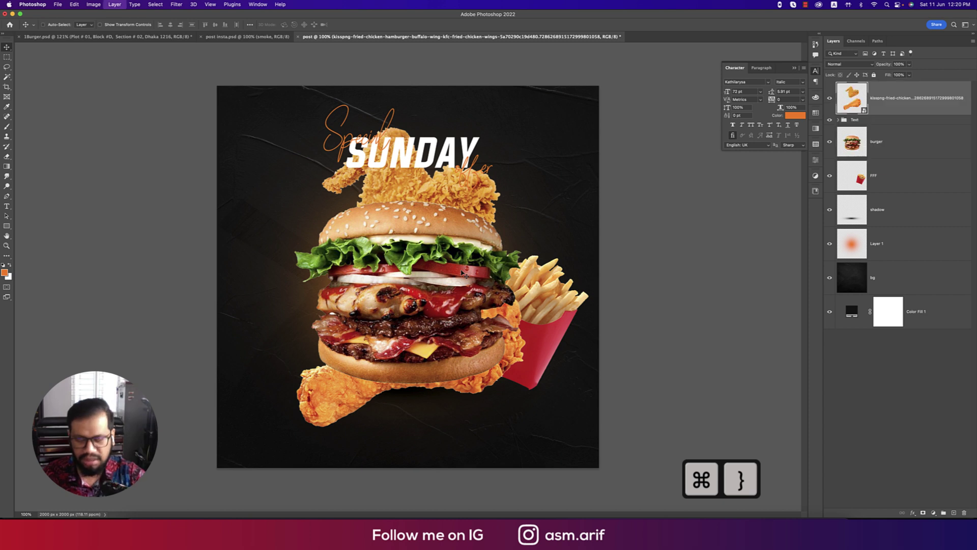
left_click_drag(466, 257, 426, 230)
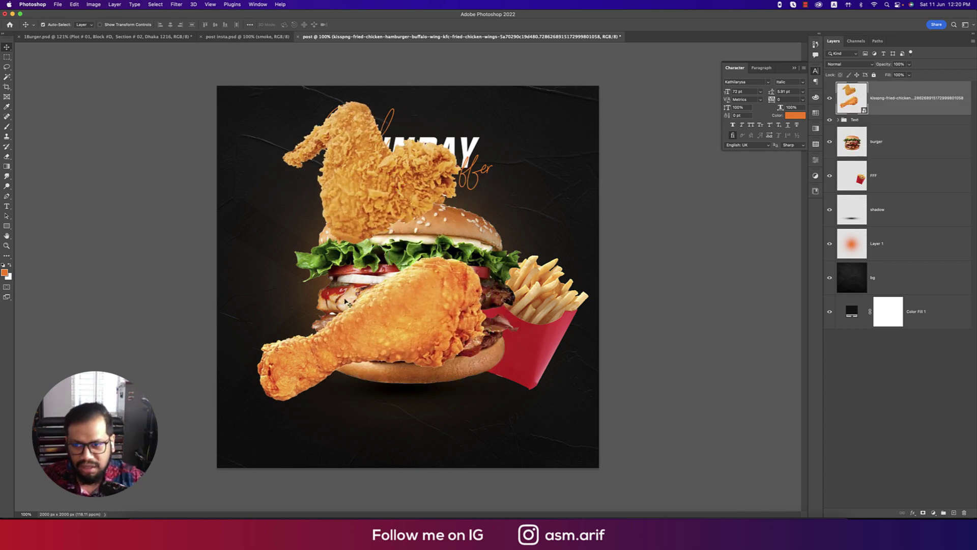
- Lasso the drumstick onto its own layer named CF and delete the original chicken layer
left_click(6, 66)
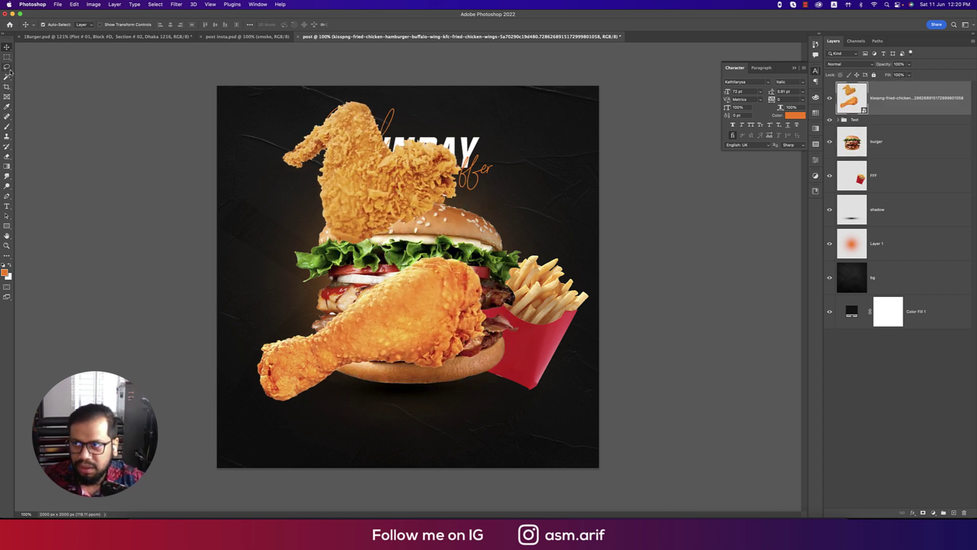
mouse_move(315, 288)
left_mouse_down()
mouse_move(240, 358)
mouse_move(275, 412)
mouse_move(419, 402)
mouse_move(513, 357)
mouse_move(499, 264)
mouse_move(339, 274)
mouse_move(316, 288)
left_mouse_up()
key("super+j")
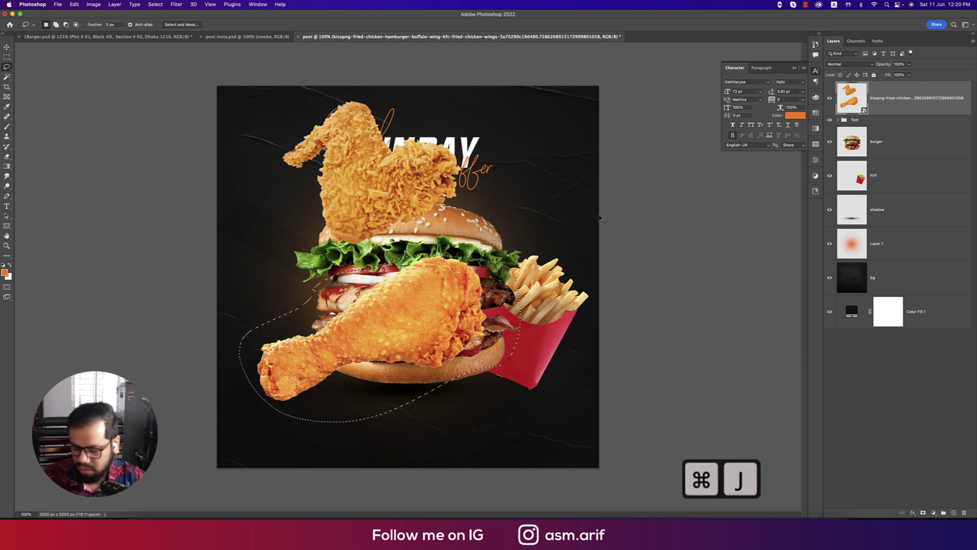
left_click(849, 146)
key("BackSpace")
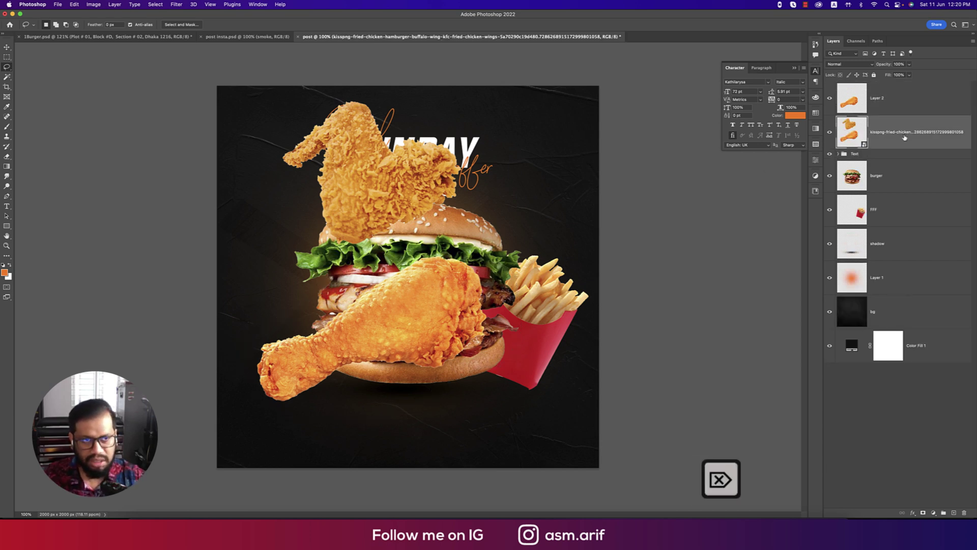
double_click(874, 98)
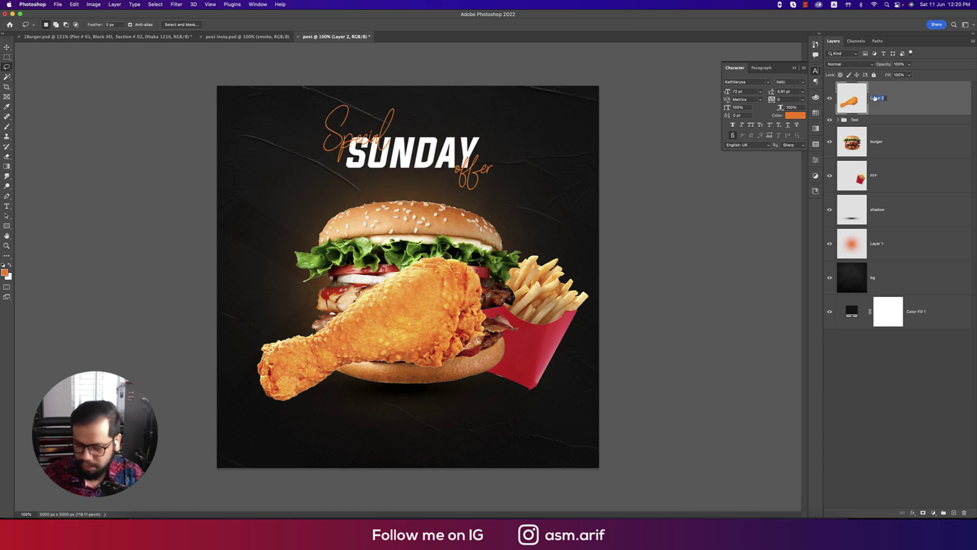
type("CF")
key("Return")
- Rotate the drumstick about 60° and shrink it to about 70% at the burger's lower left
key("super+t")
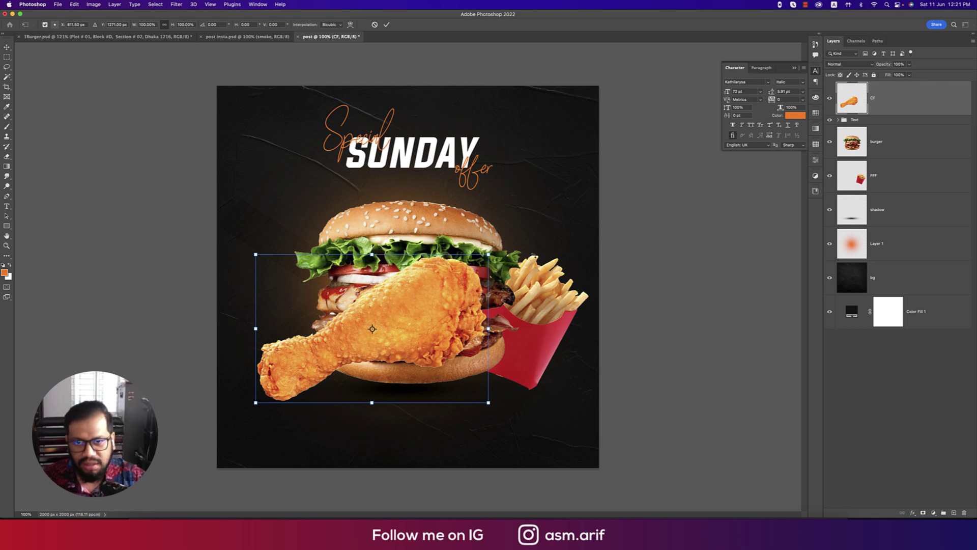
left_click_drag(493, 263, 421, 358)
left_click_drag(372, 334, 336, 356)
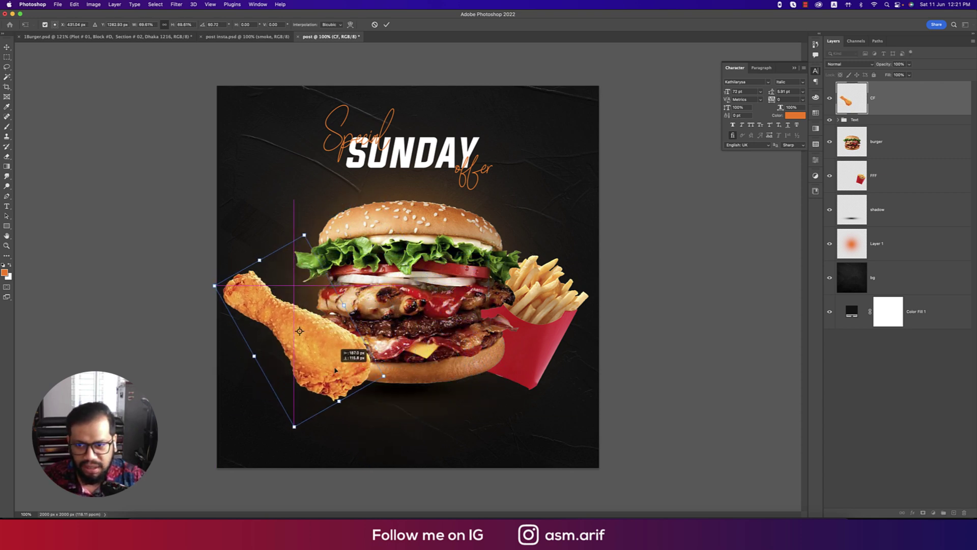
right_click(336, 356)
left_click(355, 501)
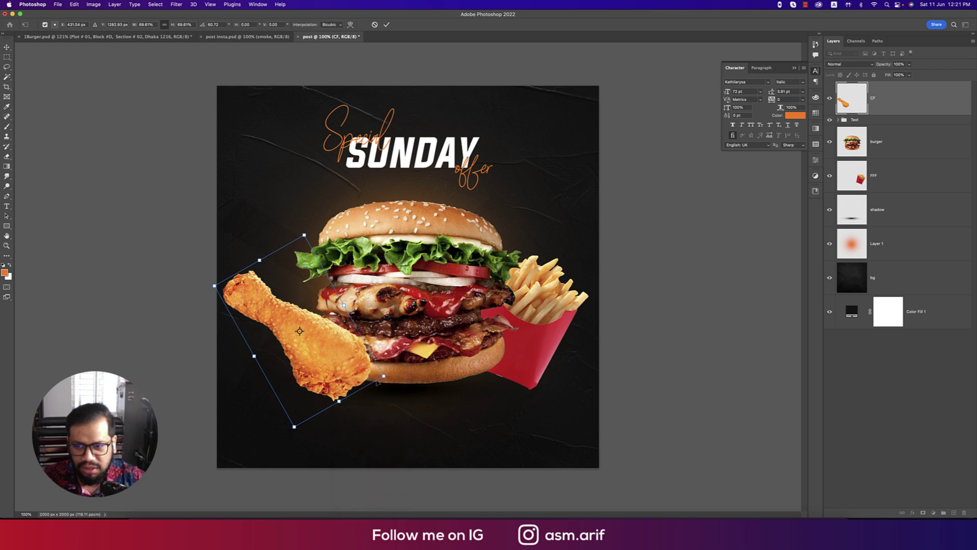
key("super+z")
mouse_move(333, 362)
left_mouse_down()
mouse_move(342, 351)
mouse_move(369, 357)
mouse_move(363, 365)
mouse_move(395, 363)
mouse_move(339, 373)
left_mouse_up()
key("l")
- Align the drumstick to a temporary horizontal guide and tilt it to about -13 degrees
key("super+r")
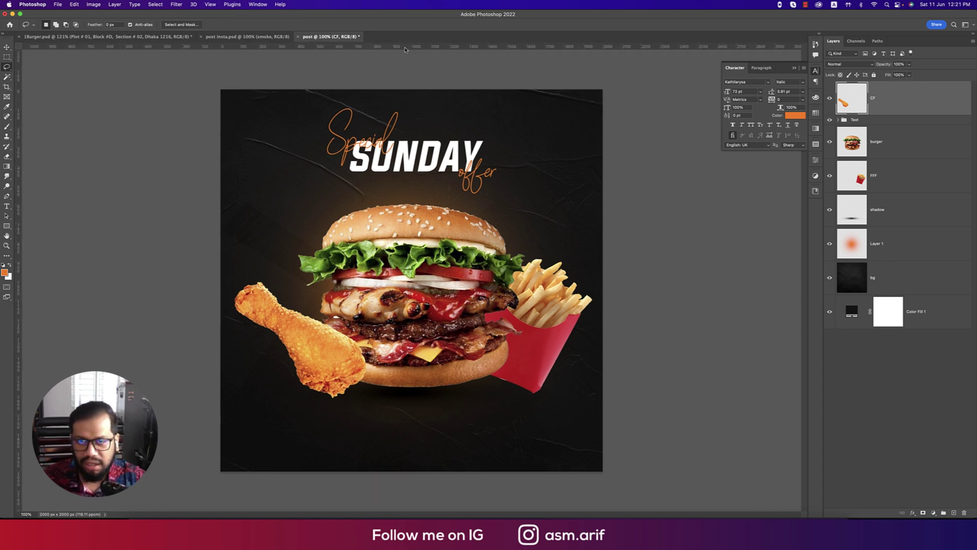
key("v")
left_click_drag(374, 46, 415, 392)
left_click_drag(305, 374, 305, 367)
key("super+t")
left_click_drag(384, 387, 393, 348)
left_click_drag(324, 351, 331, 365)
key("Return")
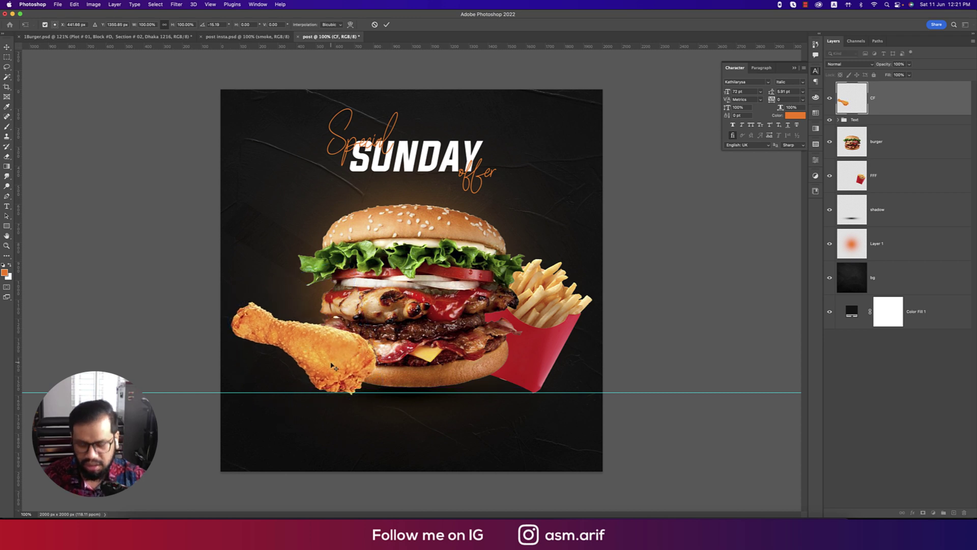
left_click_drag(614, 397, 627, 44)
left_click(625, 370)
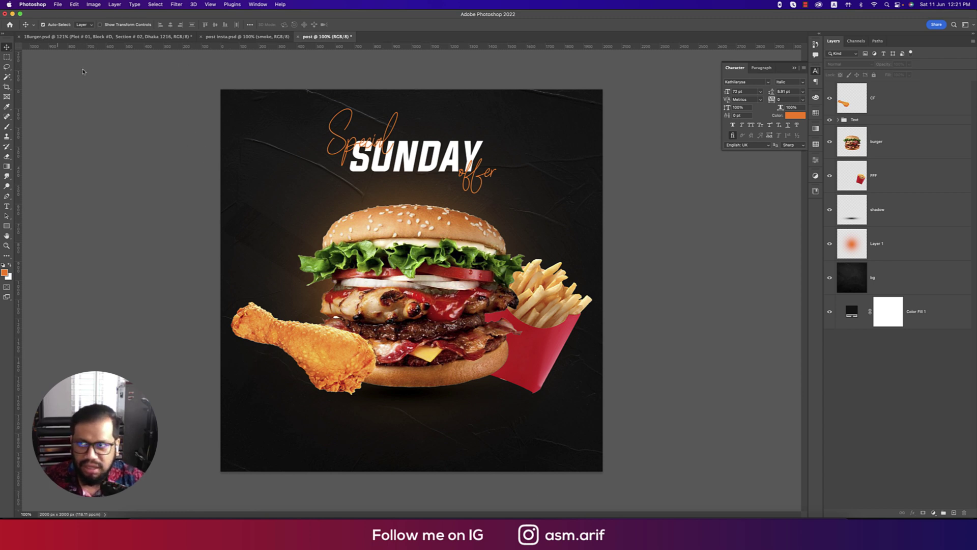
left_click(57, 4)
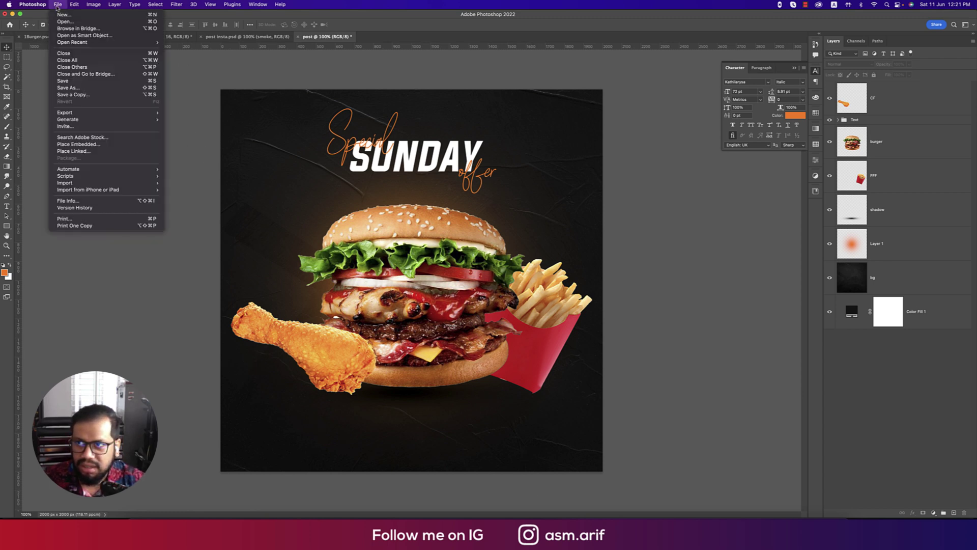
- Place the map pin image, shrunk to about 13%, at the poster's bottom left
left_click(76, 144)
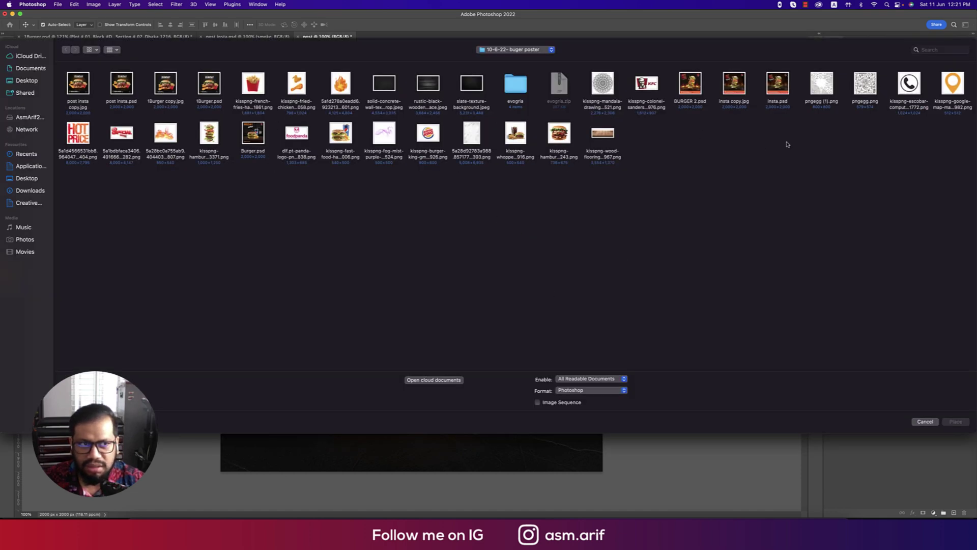
double_click(951, 86)
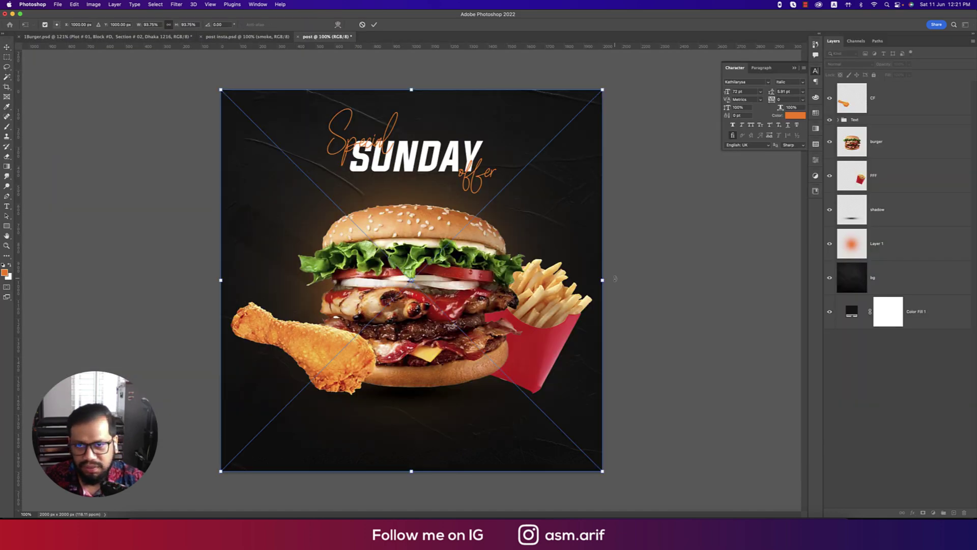
left_click_drag(603, 279, 267, 436)
key("Return")
- Copy the address text from post insta and paste it as a text layer beside the pin
left_click(250, 36)
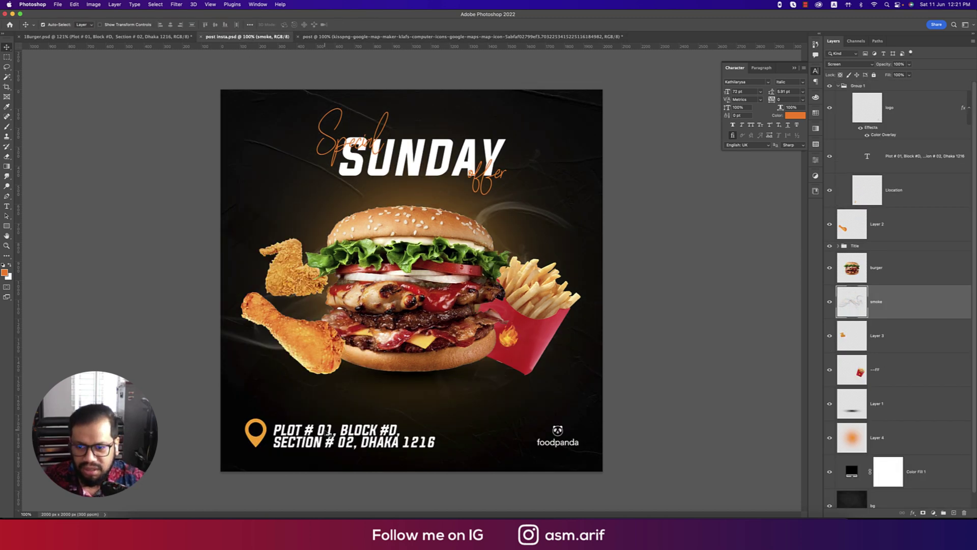
double_click(326, 431)
key("super+c")
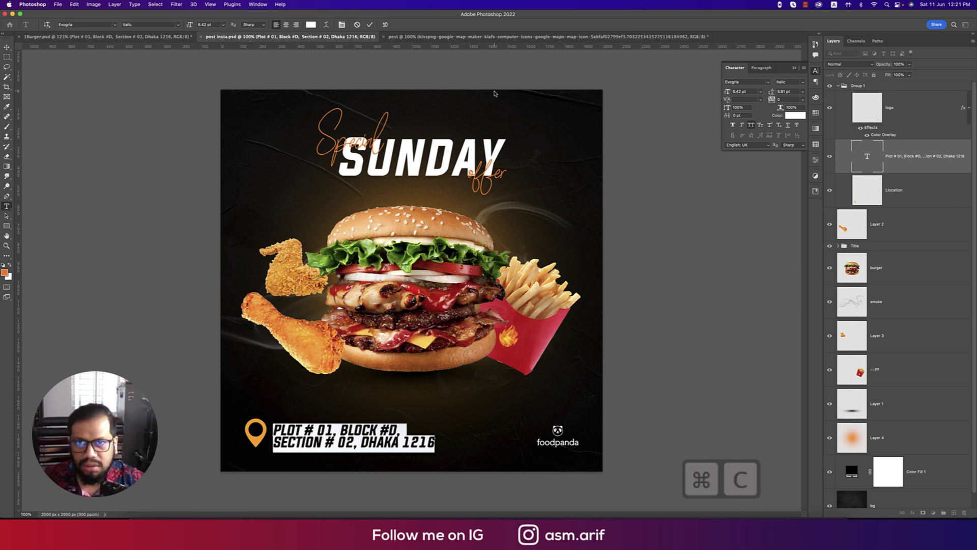
left_click(509, 37)
key("t")
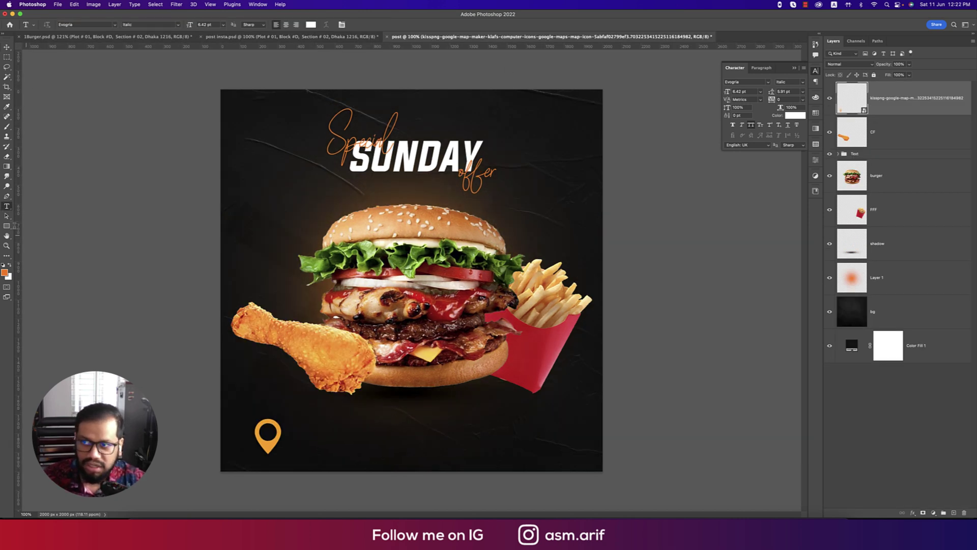
left_click(299, 433)
key("super+v")
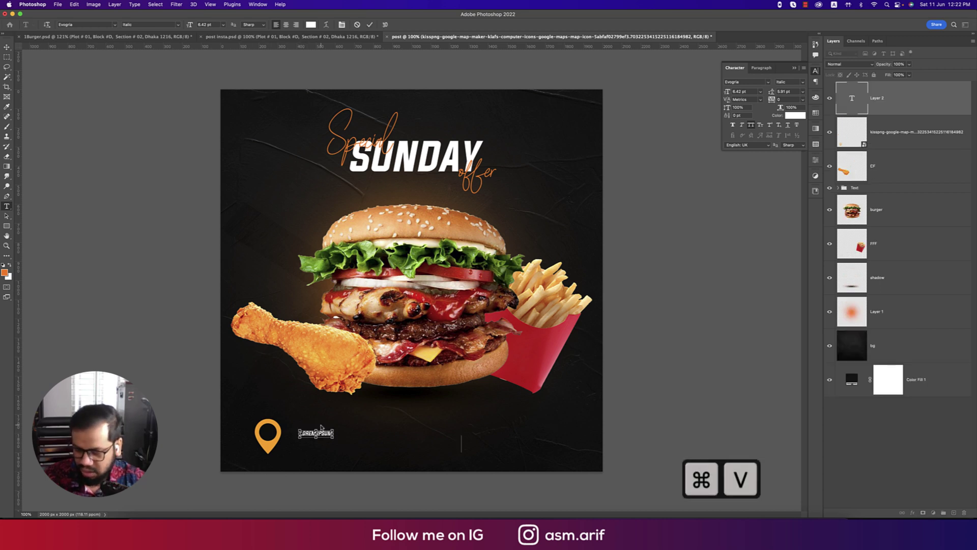
- Move the address next to the pin and place the foodpanda logo at about 4% size
left_click(7, 47)
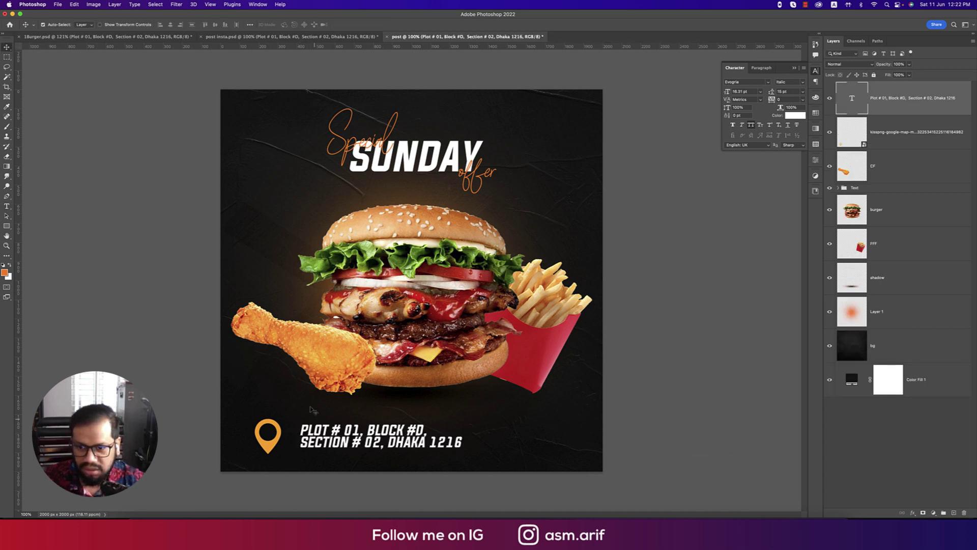
left_click_drag(324, 433, 312, 436)
left_click(58, 4)
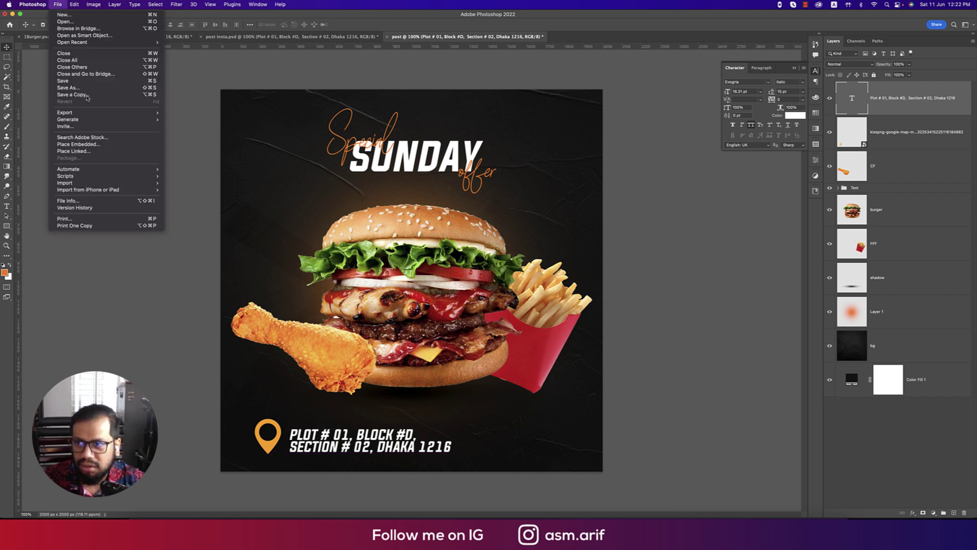
left_click(103, 148)
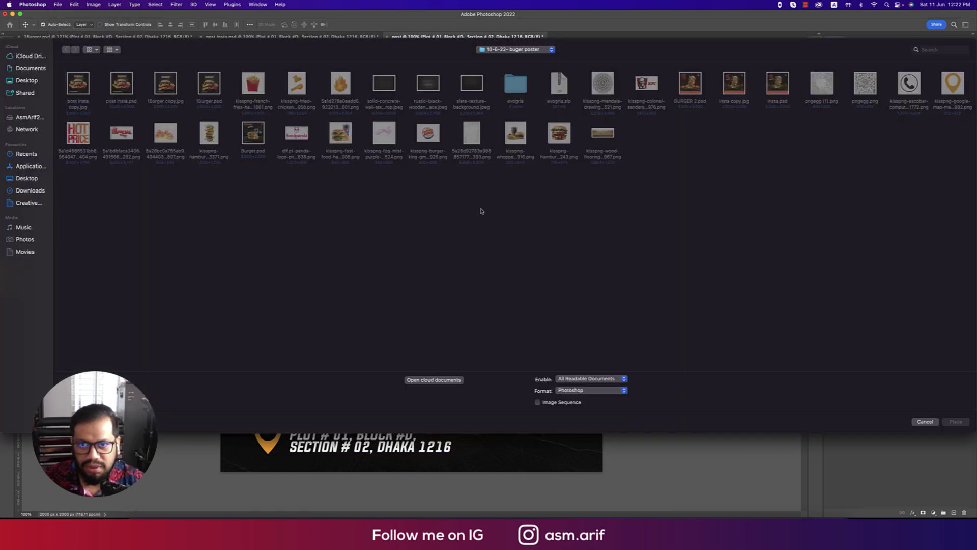
double_click(296, 133)
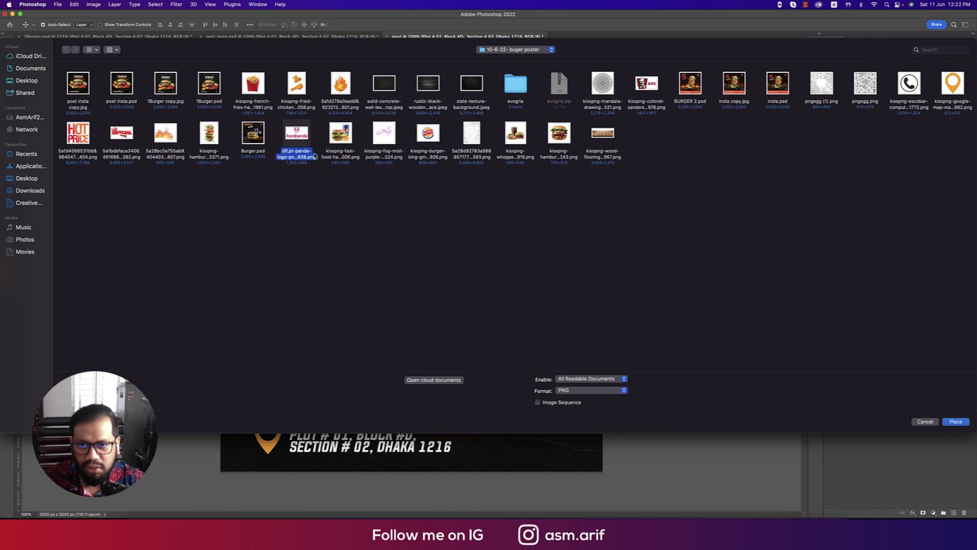
left_click_drag(218, 280, 573, 449)
key("Return")
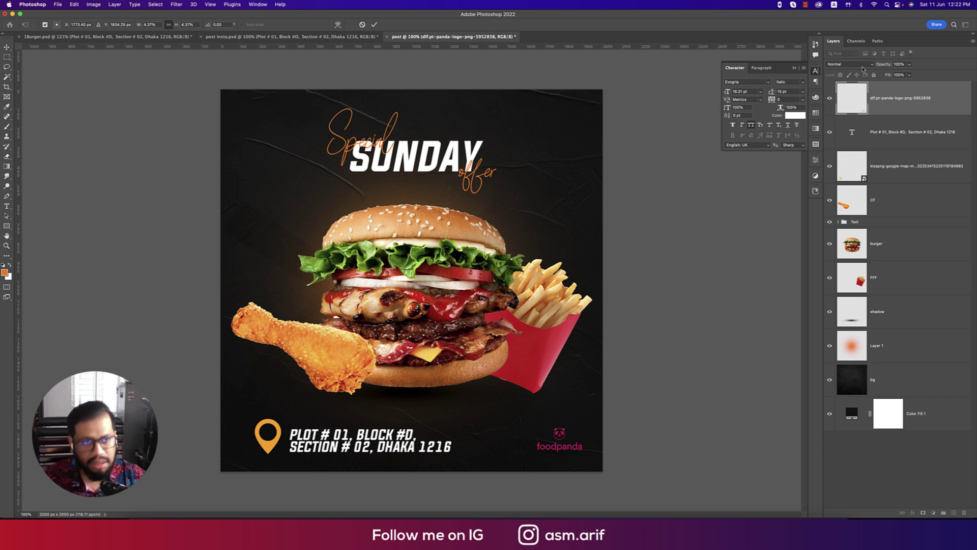
- Give the foodpanda logo a white Color Overlay and rename its layer LOGO
right_click(850, 104)
left_click(847, 103)
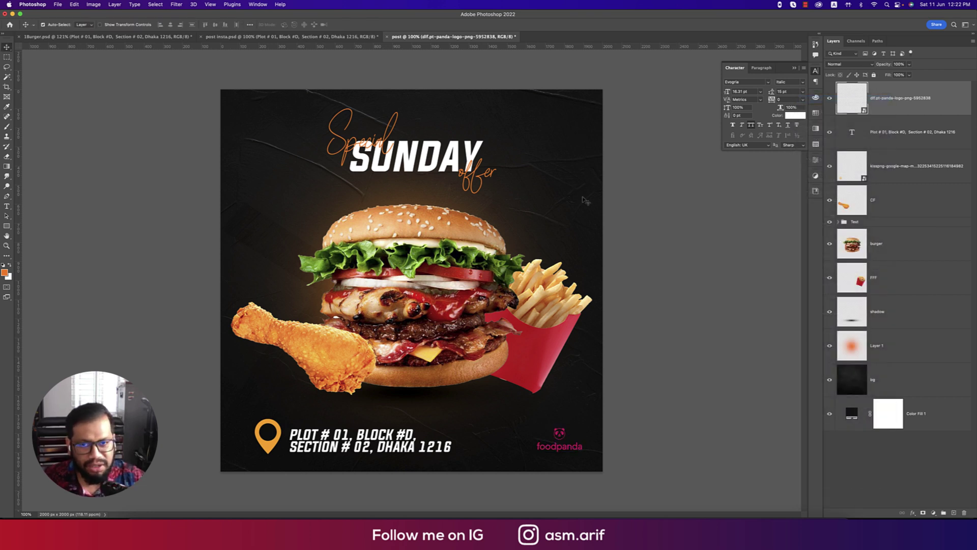
left_click(526, 206)
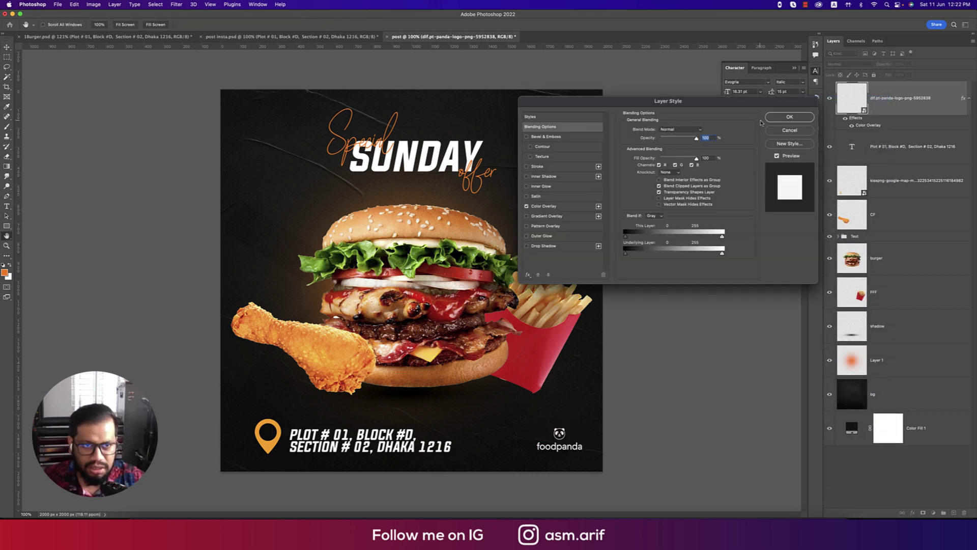
left_click(797, 118)
type("LOGO")
key("Return")
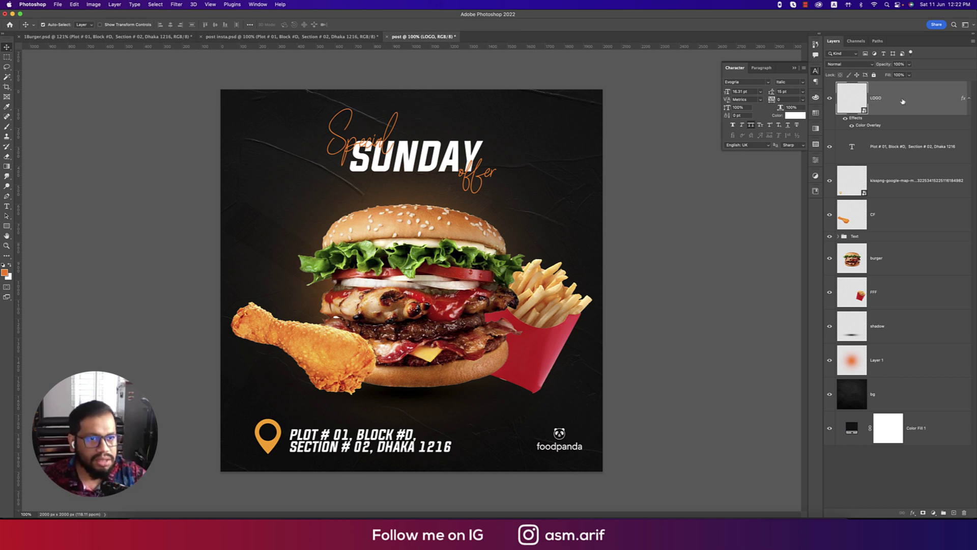
left_click(897, 156)
- Rename the map pin layer LOCATION and group the three footer layers as FOOTER
double_click(904, 181)
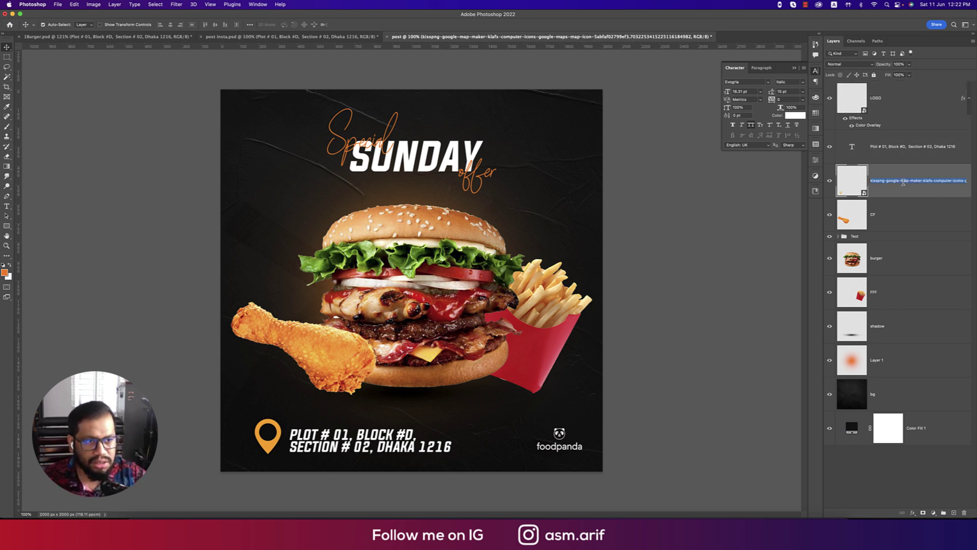
type("LOCATION")
key("Return")
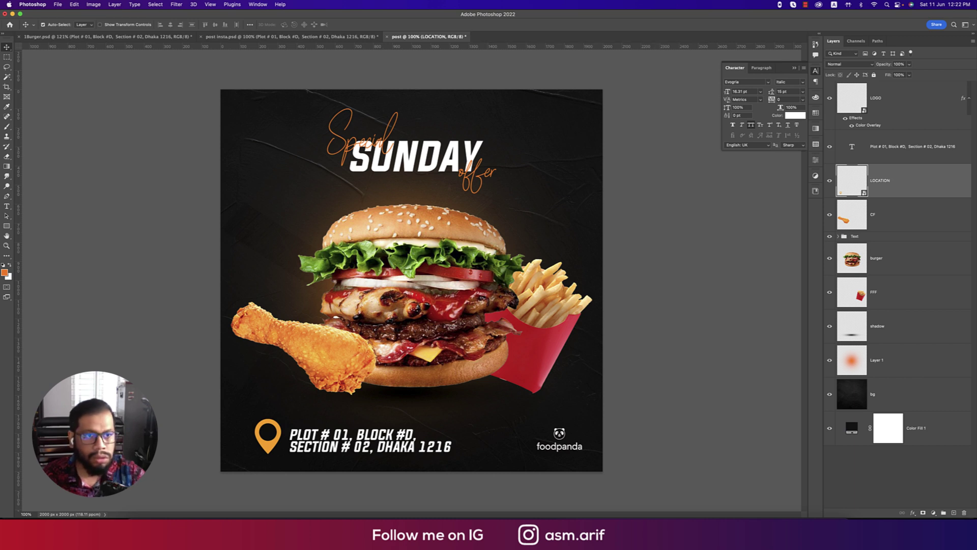
left_click(917, 110)
left_click(899, 182, "shift")
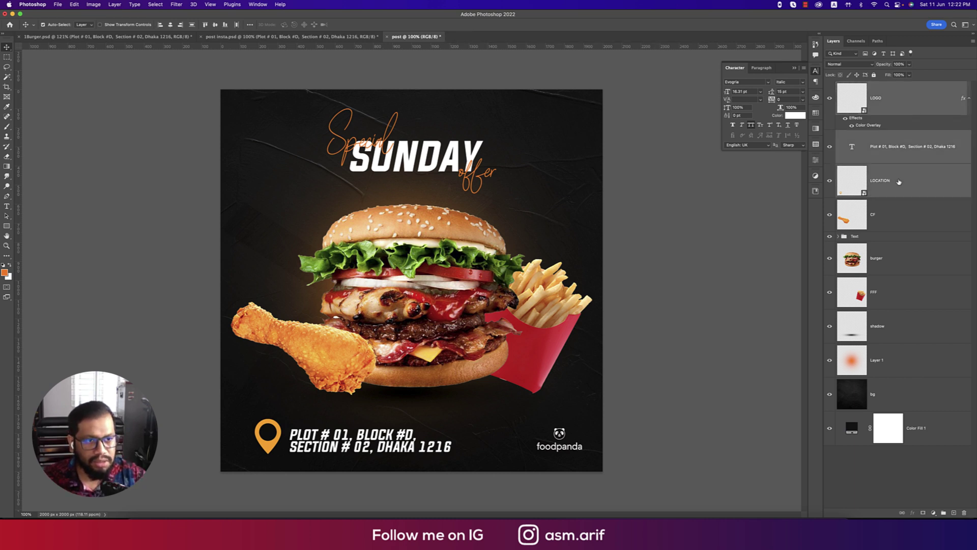
key("super+g")
double_click(858, 85)
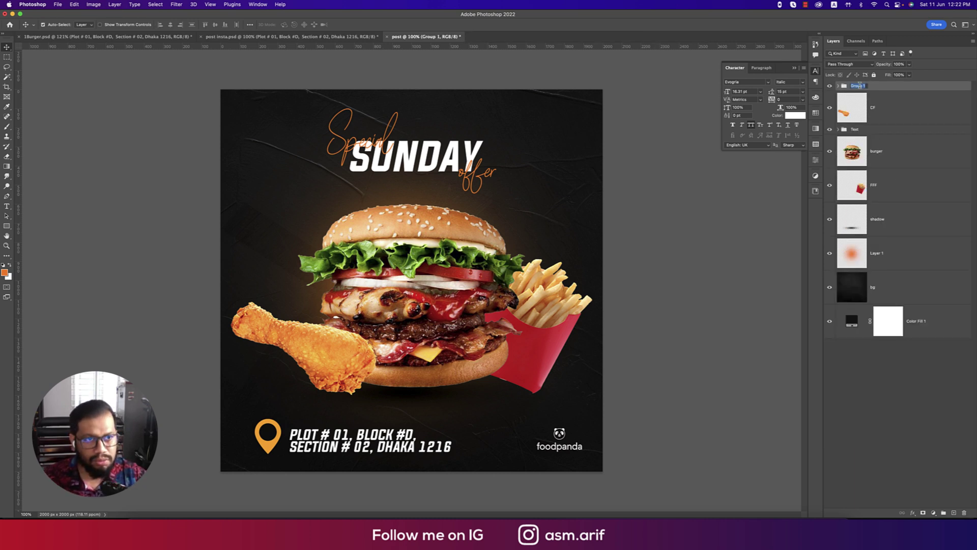
type("FOOTER")
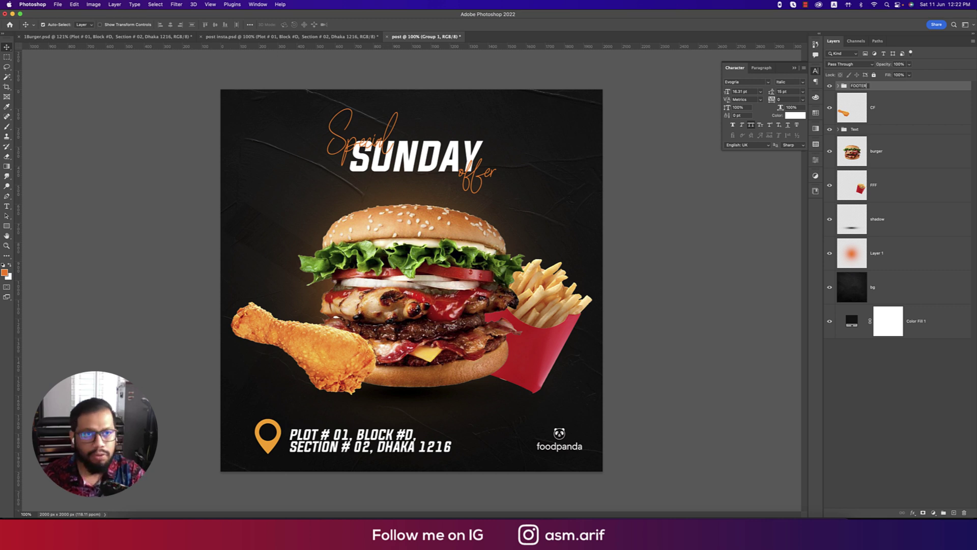
key("Return")
- Move CF below the Text group and group CF, burger, FFF and shadow as FOOD
left_click(881, 111)
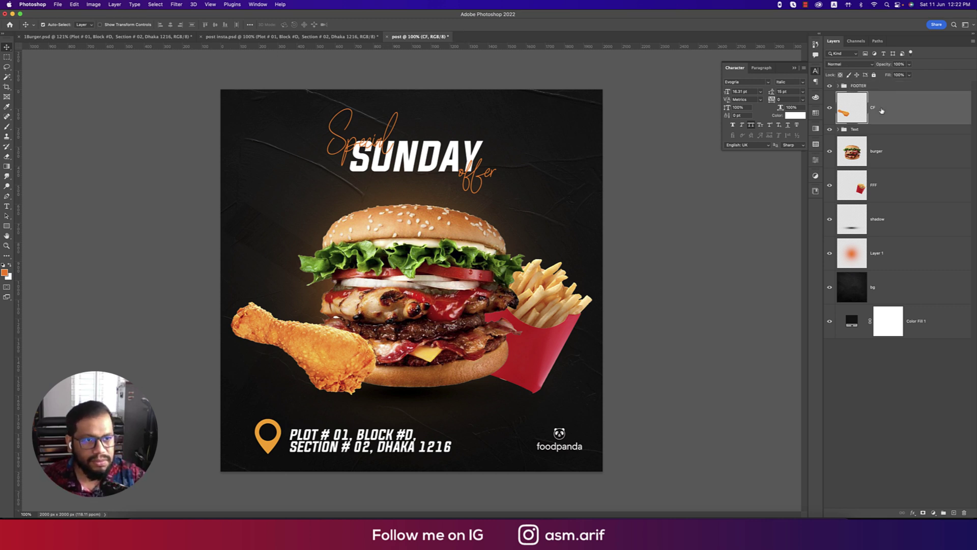
left_click_drag(881, 110, 878, 138)
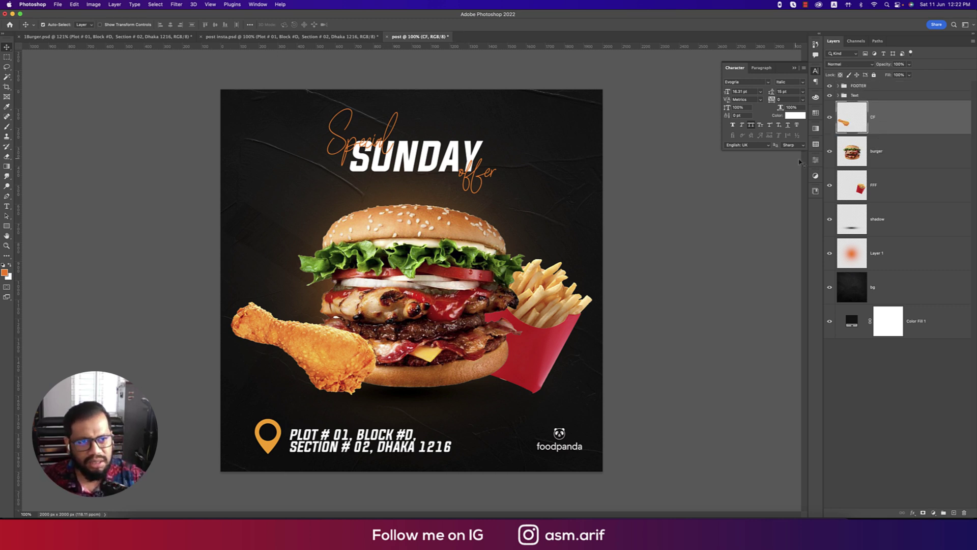
left_click(907, 221, "shift")
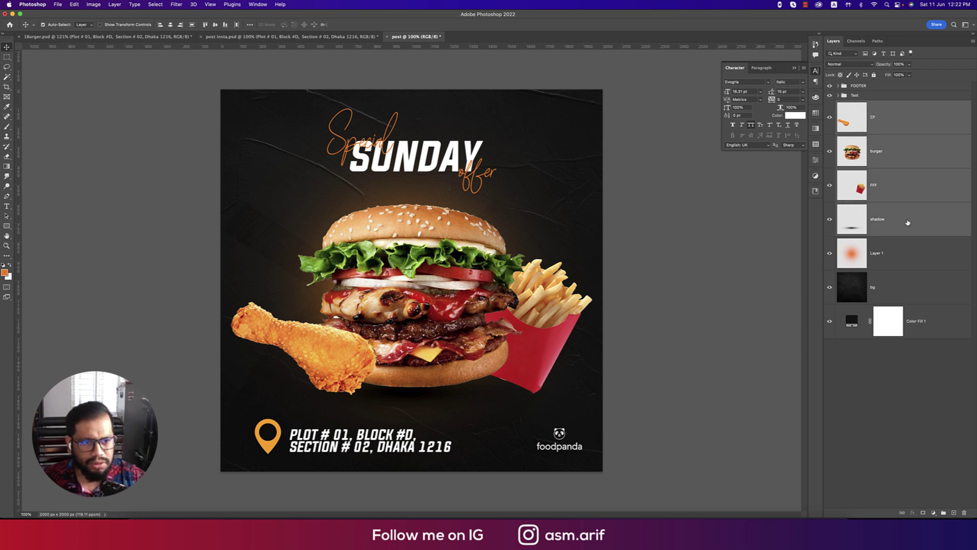
key("super+g")
double_click(858, 104)
type("FOO")
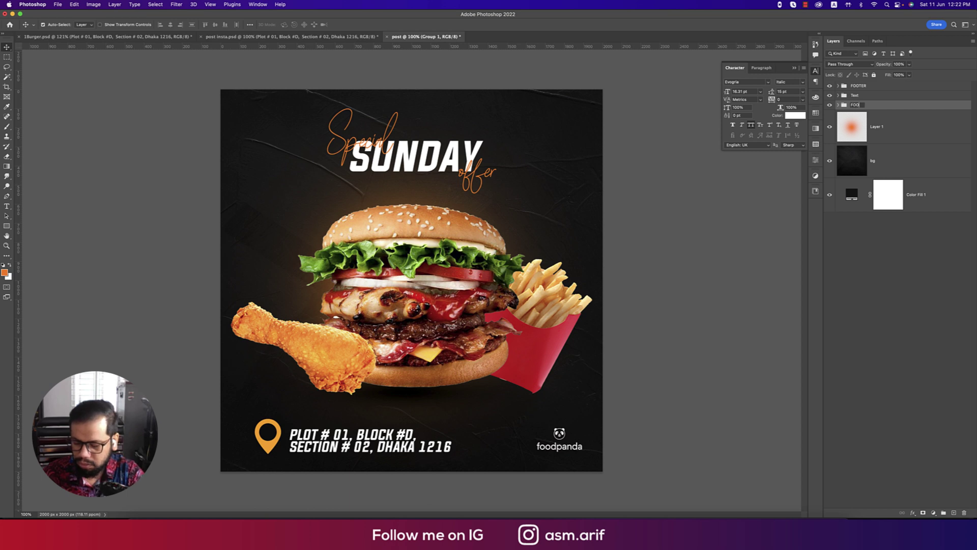
type("D")
key("Return")
- Group Layer 1, bg and Color Fill 1 into a group named BG
left_click(873, 137)
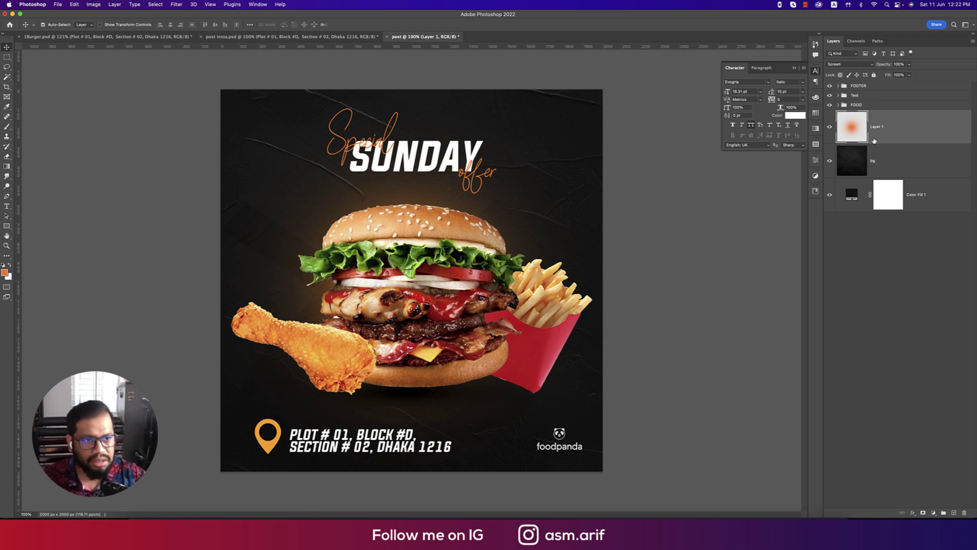
left_click(889, 196, "shift")
left_click(893, 195, "shift")
left_click(925, 198, "shift")
key("super+g")
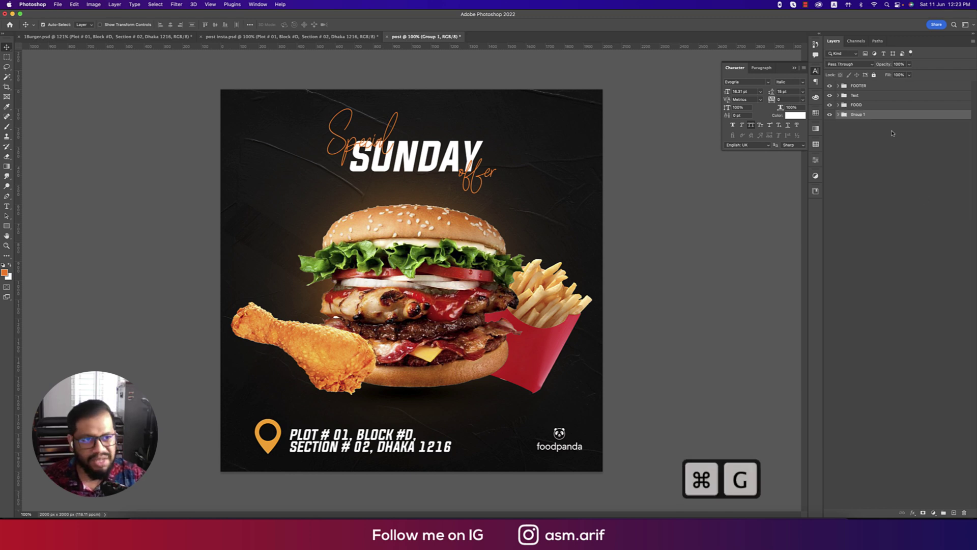
double_click(857, 114)
type("B")
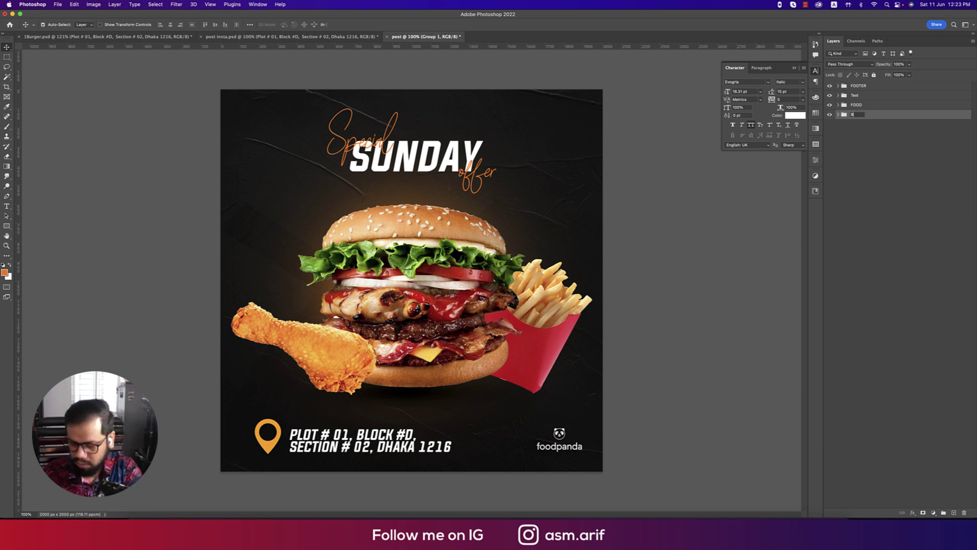
type("G")
key("Return")
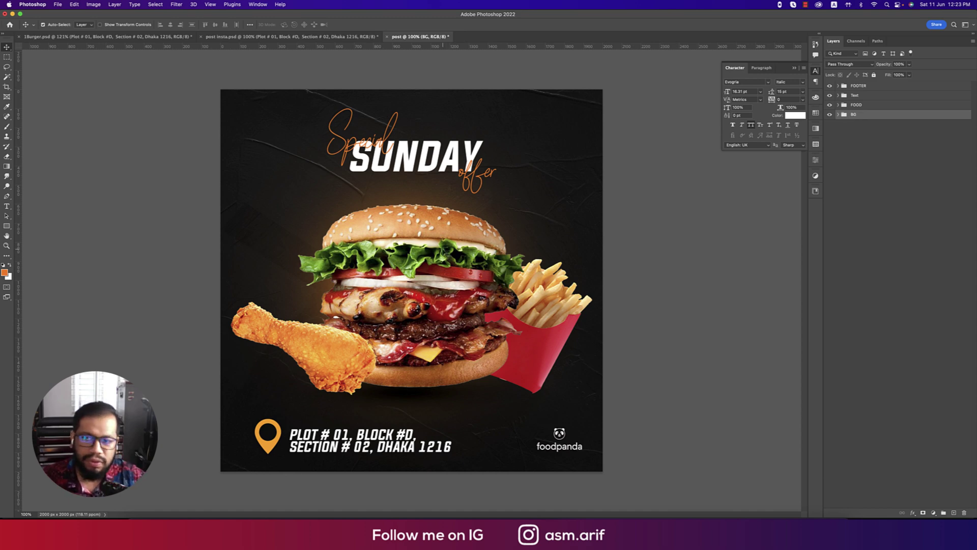
left_click(65, 7)
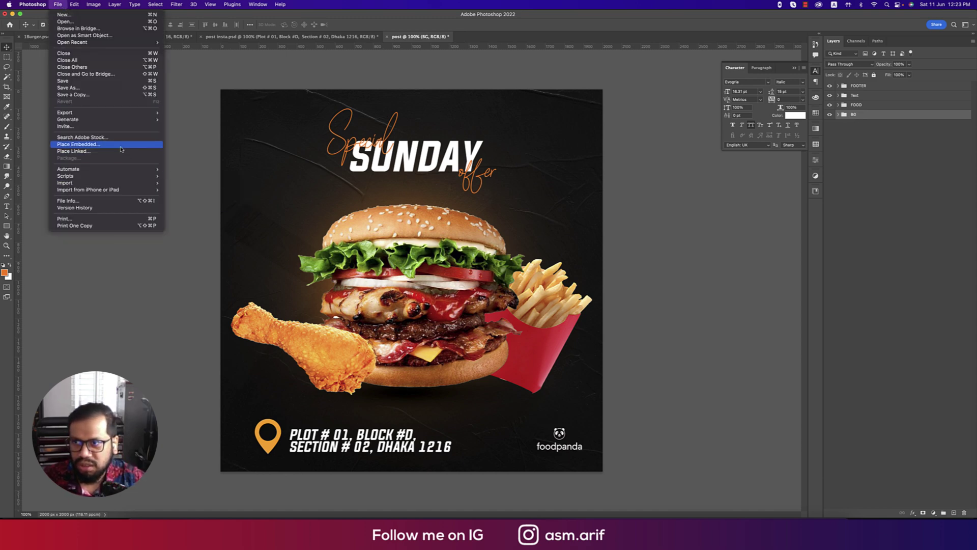
left_click(432, 206)
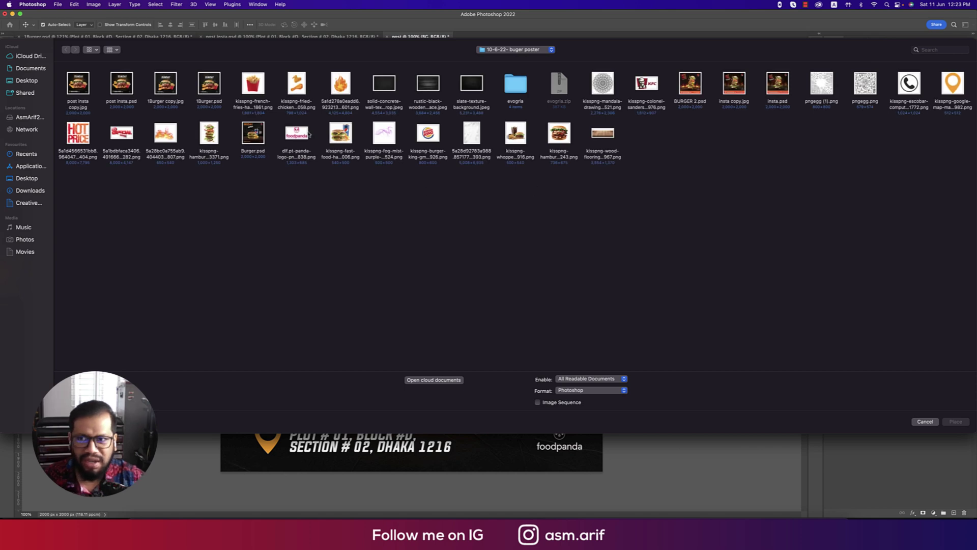
double_click(165, 134)
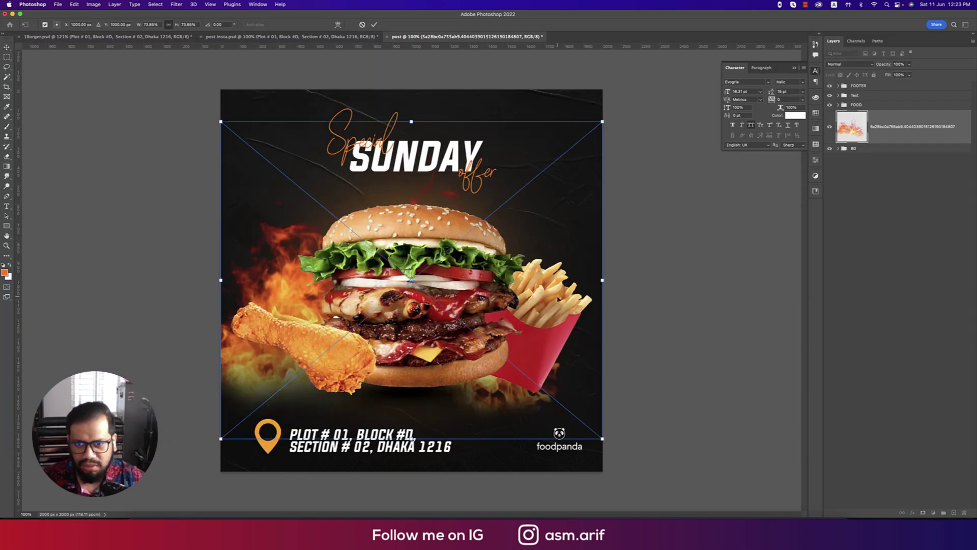
left_click_drag(531, 390, 558, 356)
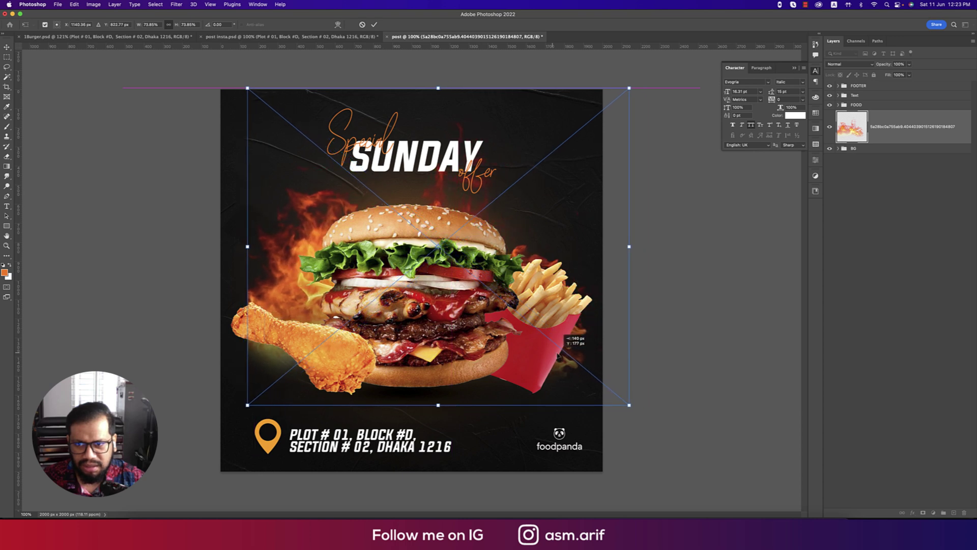
left_click_drag(630, 247, 599, 246)
left_click_drag(277, 247, 221, 246)
left_click_drag(602, 249, 658, 248)
key("Return")
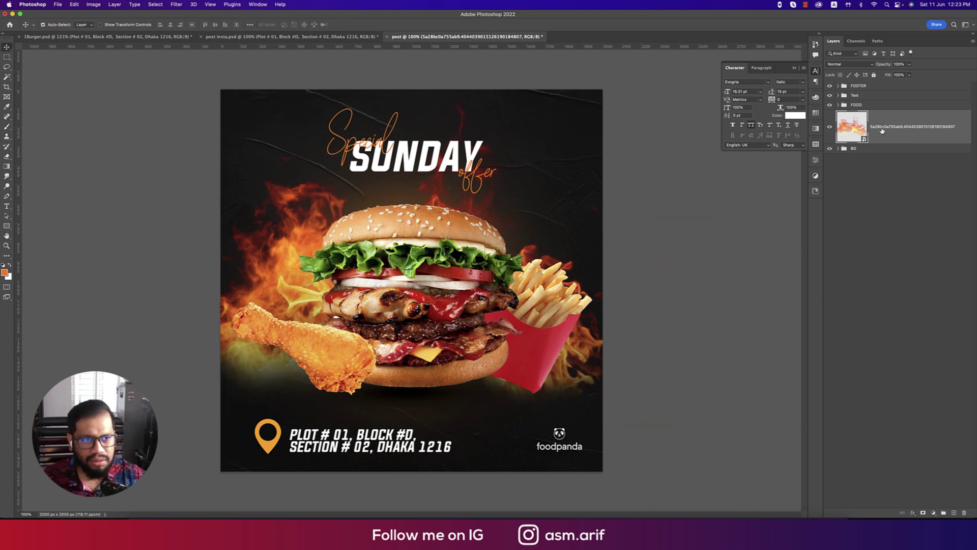
left_click(923, 512)
key("g")
key("d")
left_click_drag(492, 400, 496, 379)
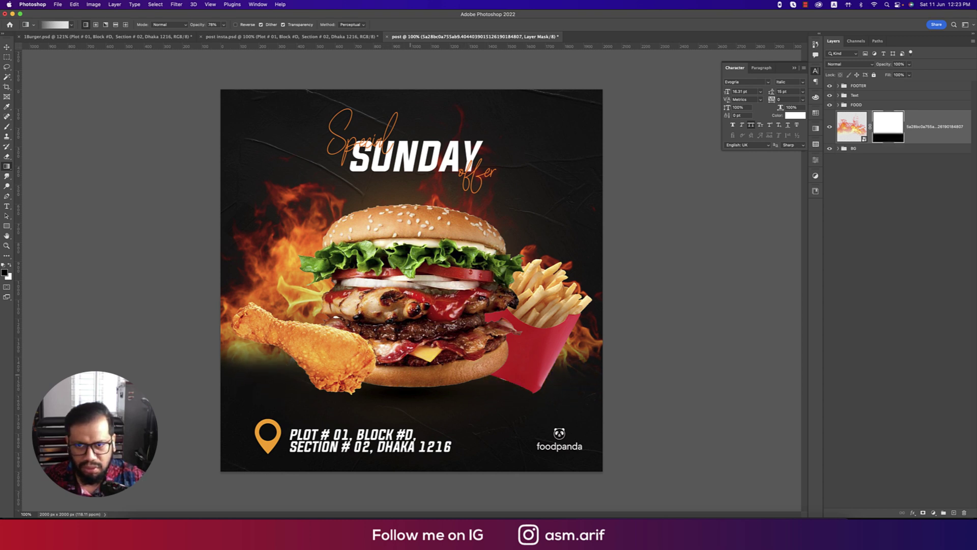
key("Escape")
key("BackSpace")
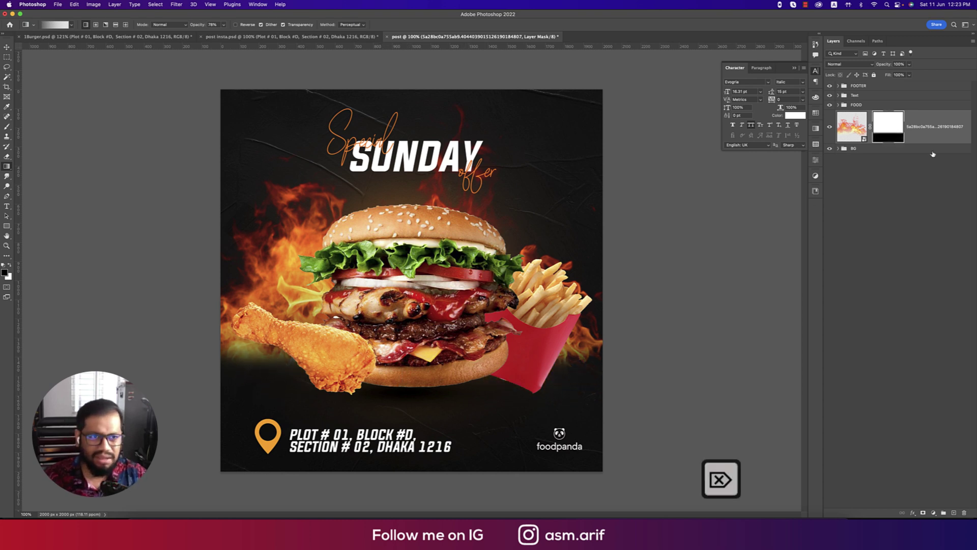
key("BackSpace")
- Save the poster to the computer as post.psd, accepting the Photoshop Format Options
left_click(7, 47)
key("super+s")
left_click(92, 148)
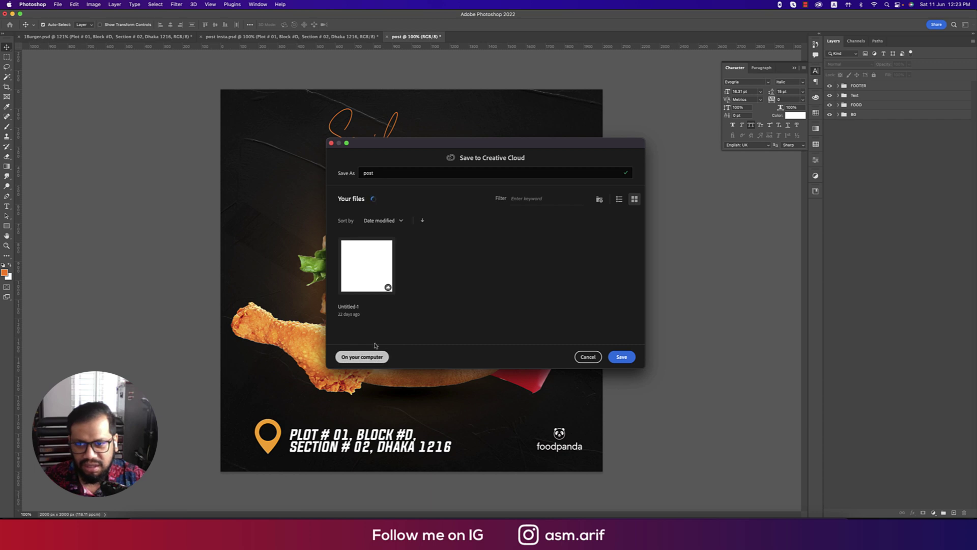
left_click(362, 356)
left_click(676, 360)
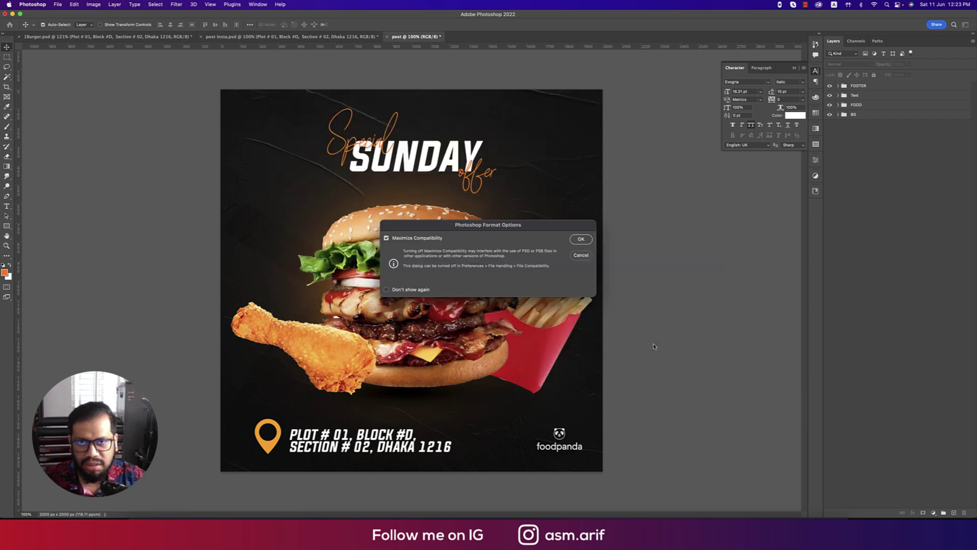
left_click(580, 240)
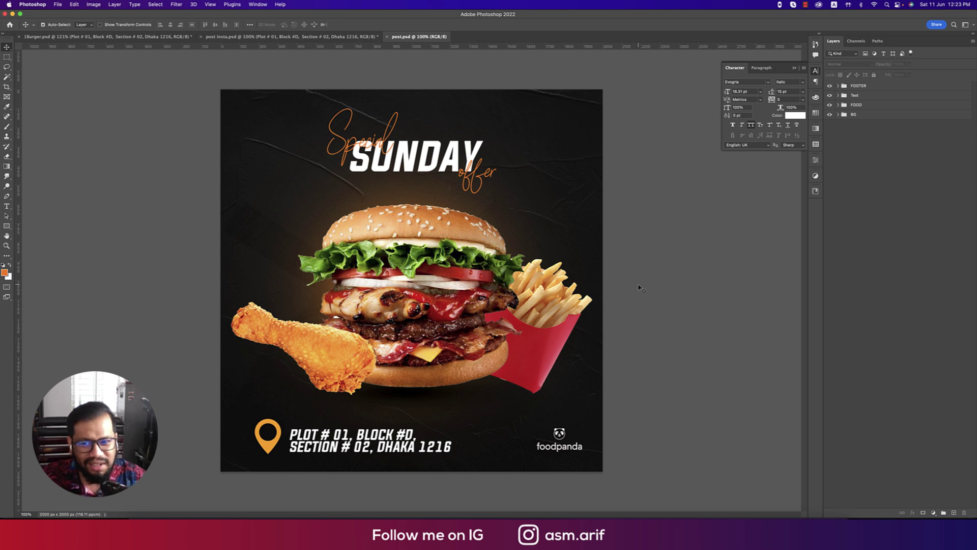
- Duplicate the CF drumstick, then shrink, tilt and move the copy up beside the lettuce
left_click(362, 359)
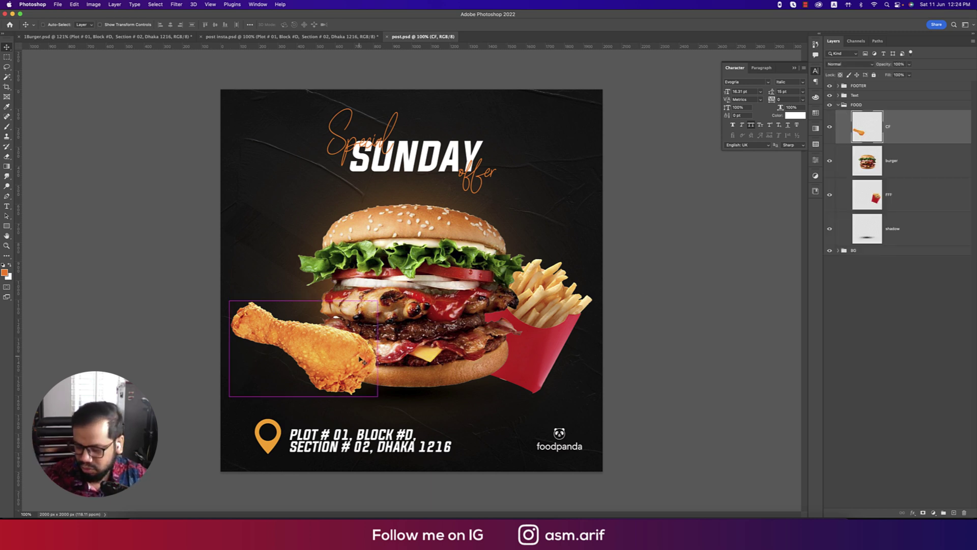
key("super+j")
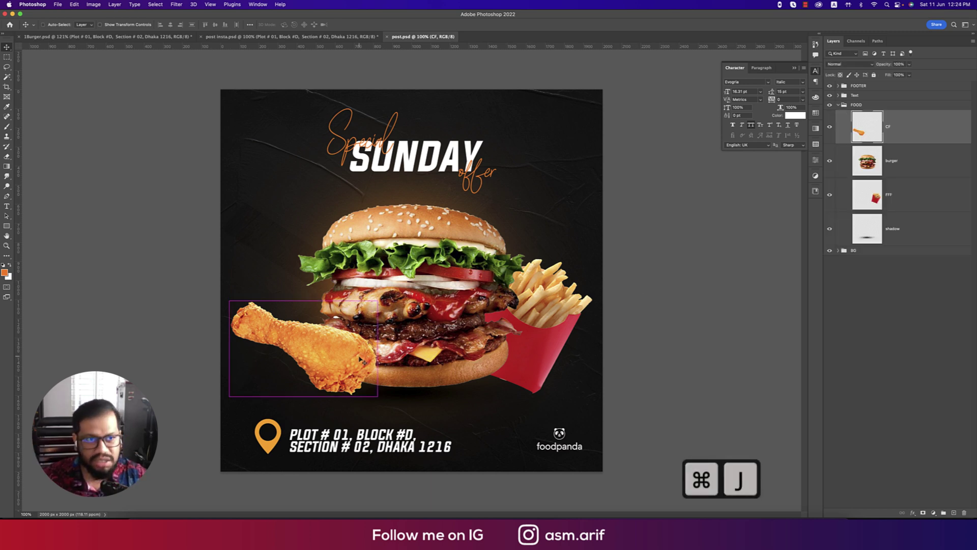
key("super+t")
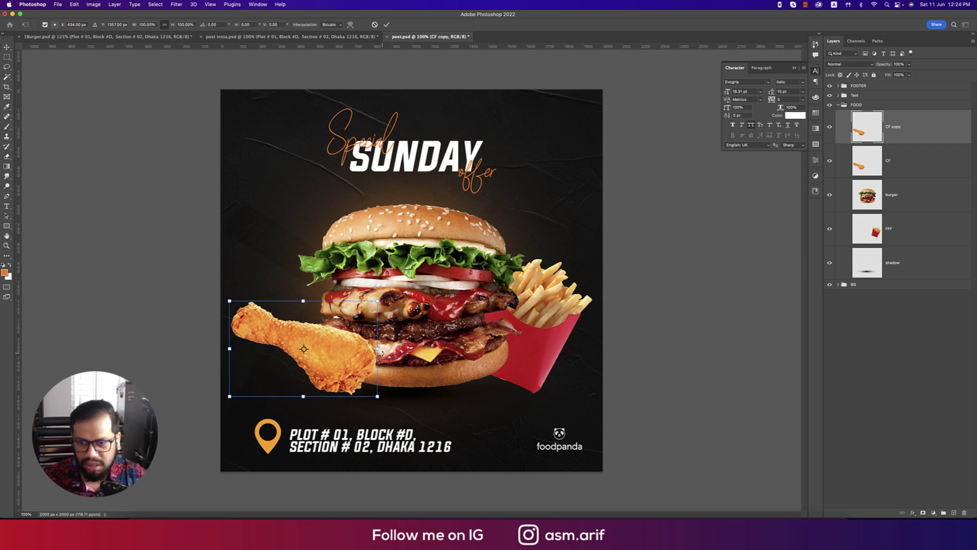
left_click_drag(377, 348, 319, 279)
key("Return")
key("super+t")
key("Return")
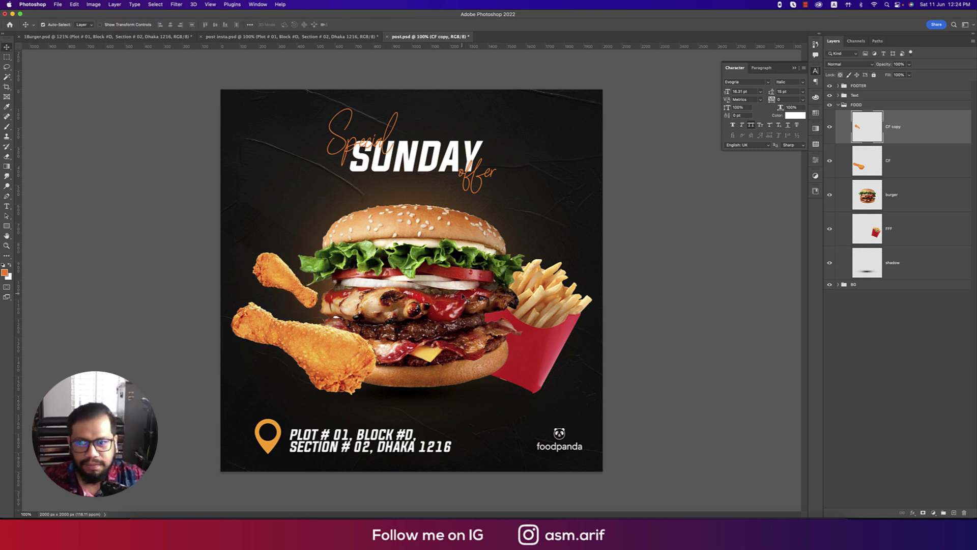